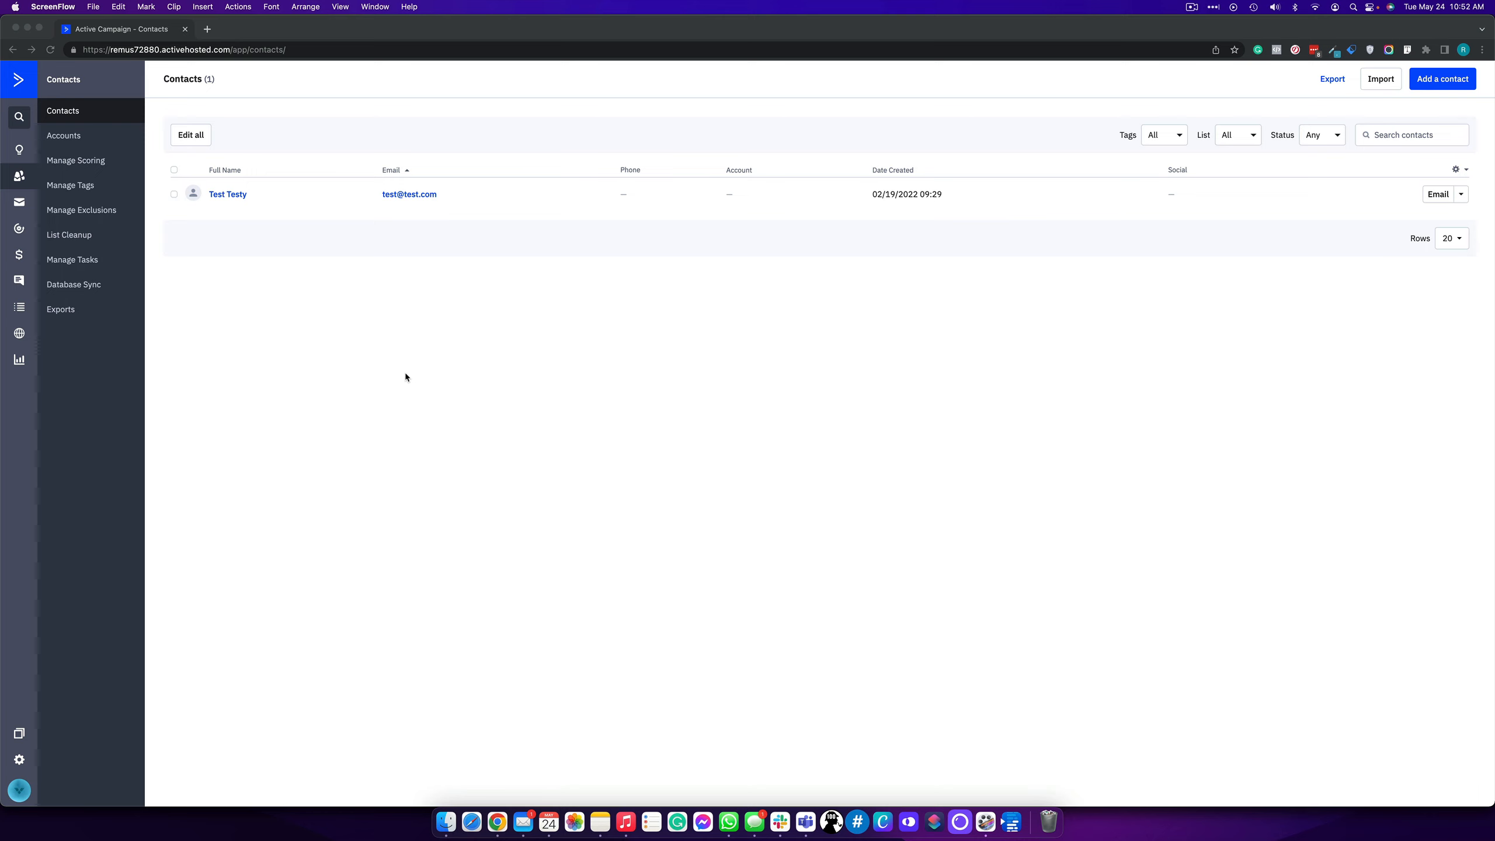
- Open the contacts Advanced Search builder and run it with an empty condition
{"action": "left_click", "coordinate": [269, 424]}
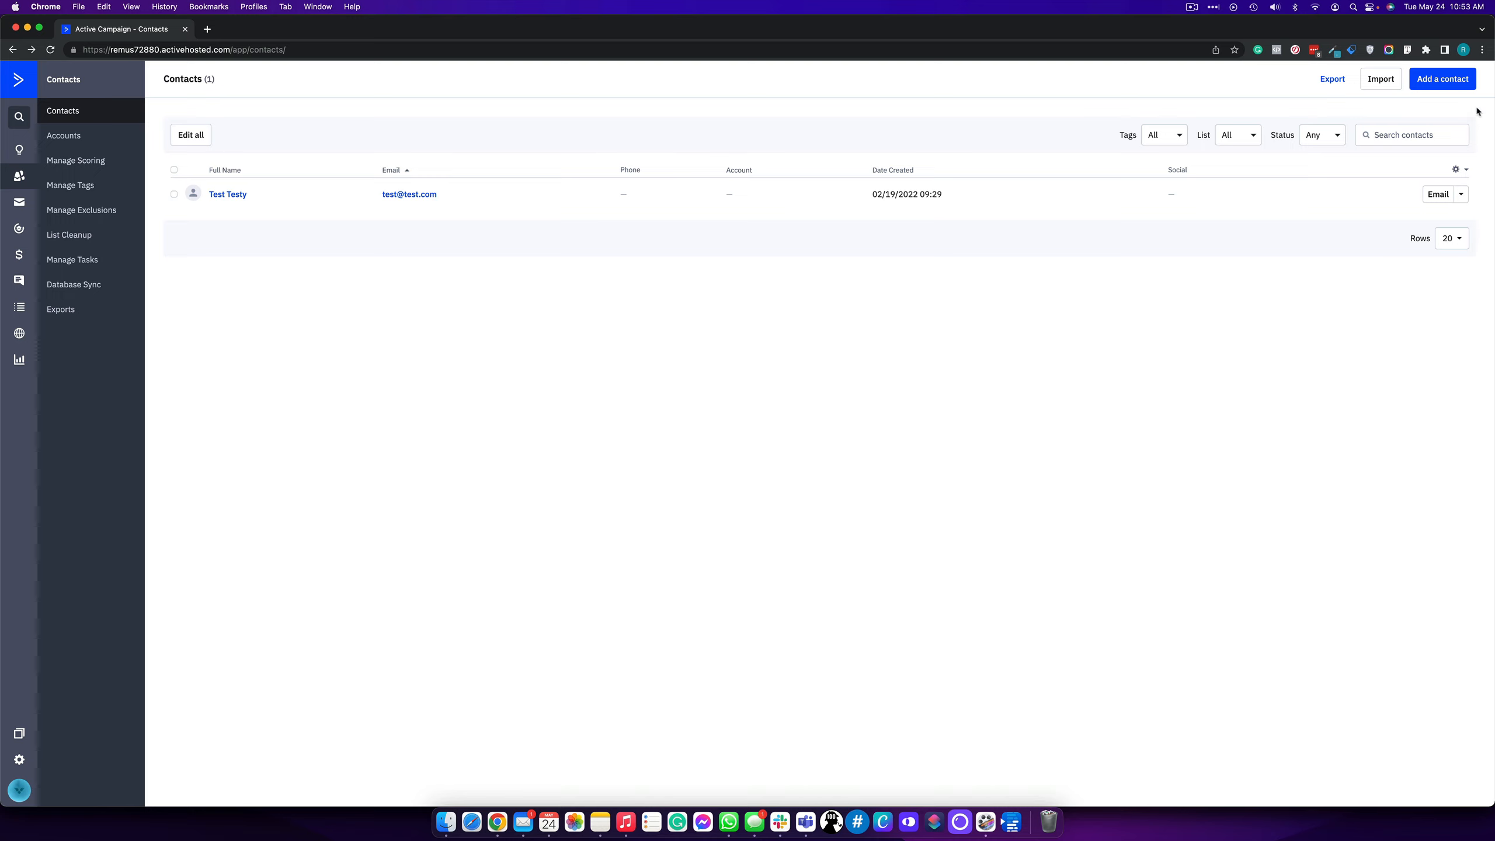
{"action": "left_click", "coordinate": [1432, 128]}
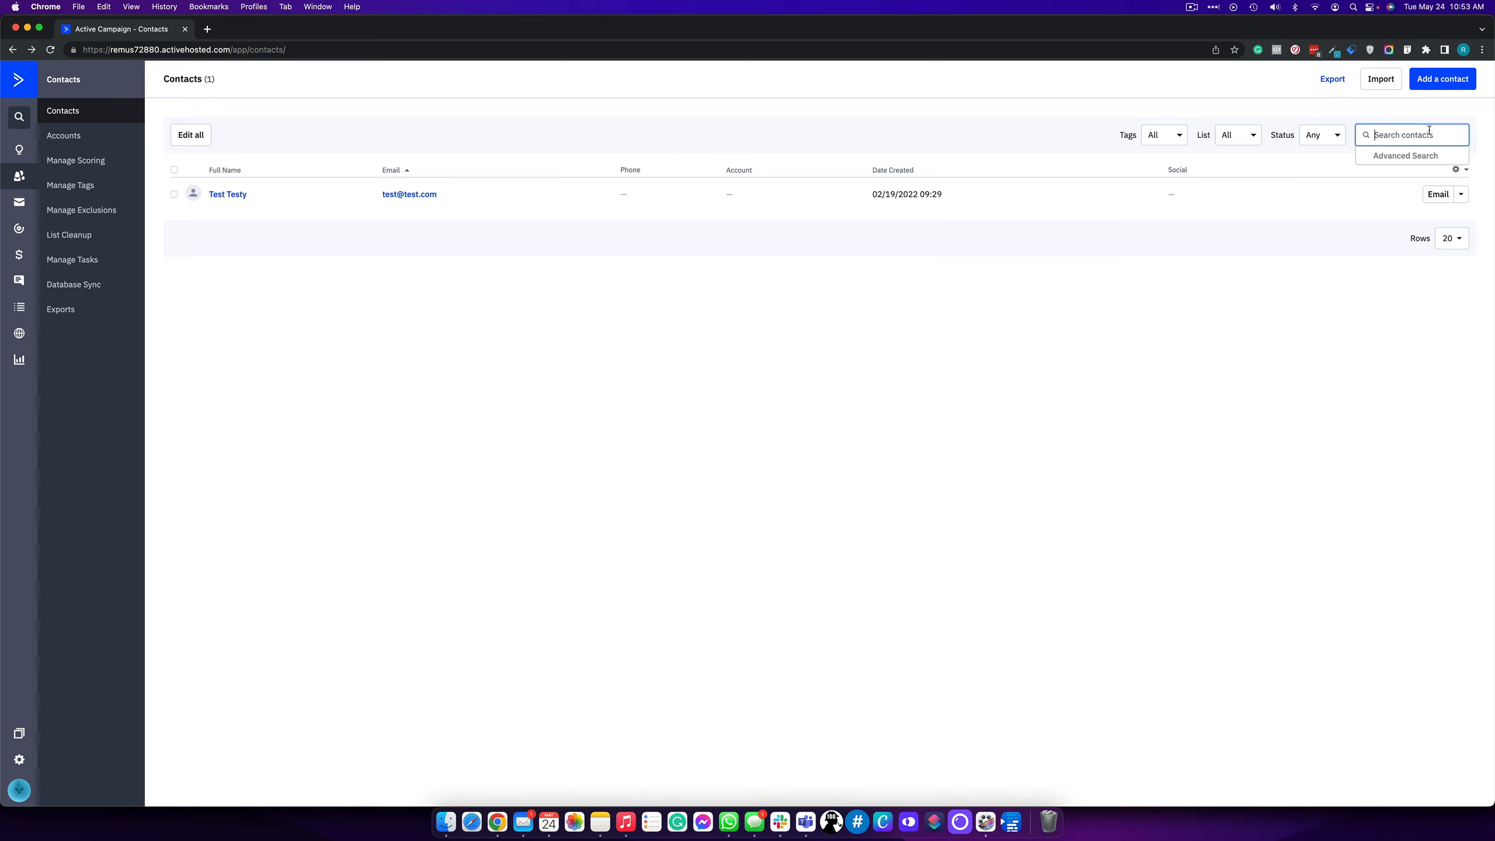
{"action": "left_click", "coordinate": [1404, 155]}
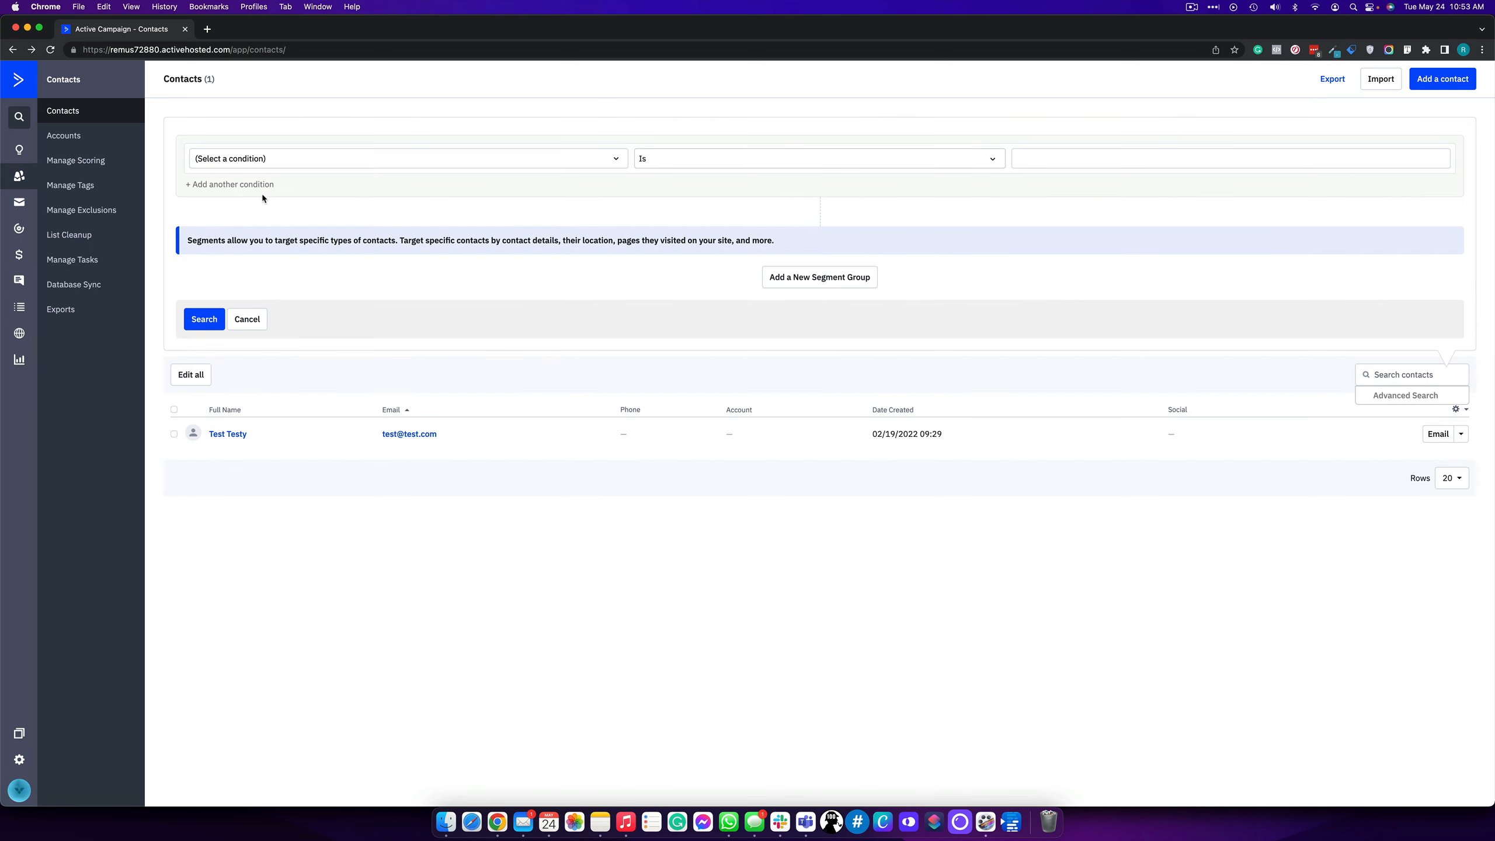
{"action": "left_click", "coordinate": [248, 321]}
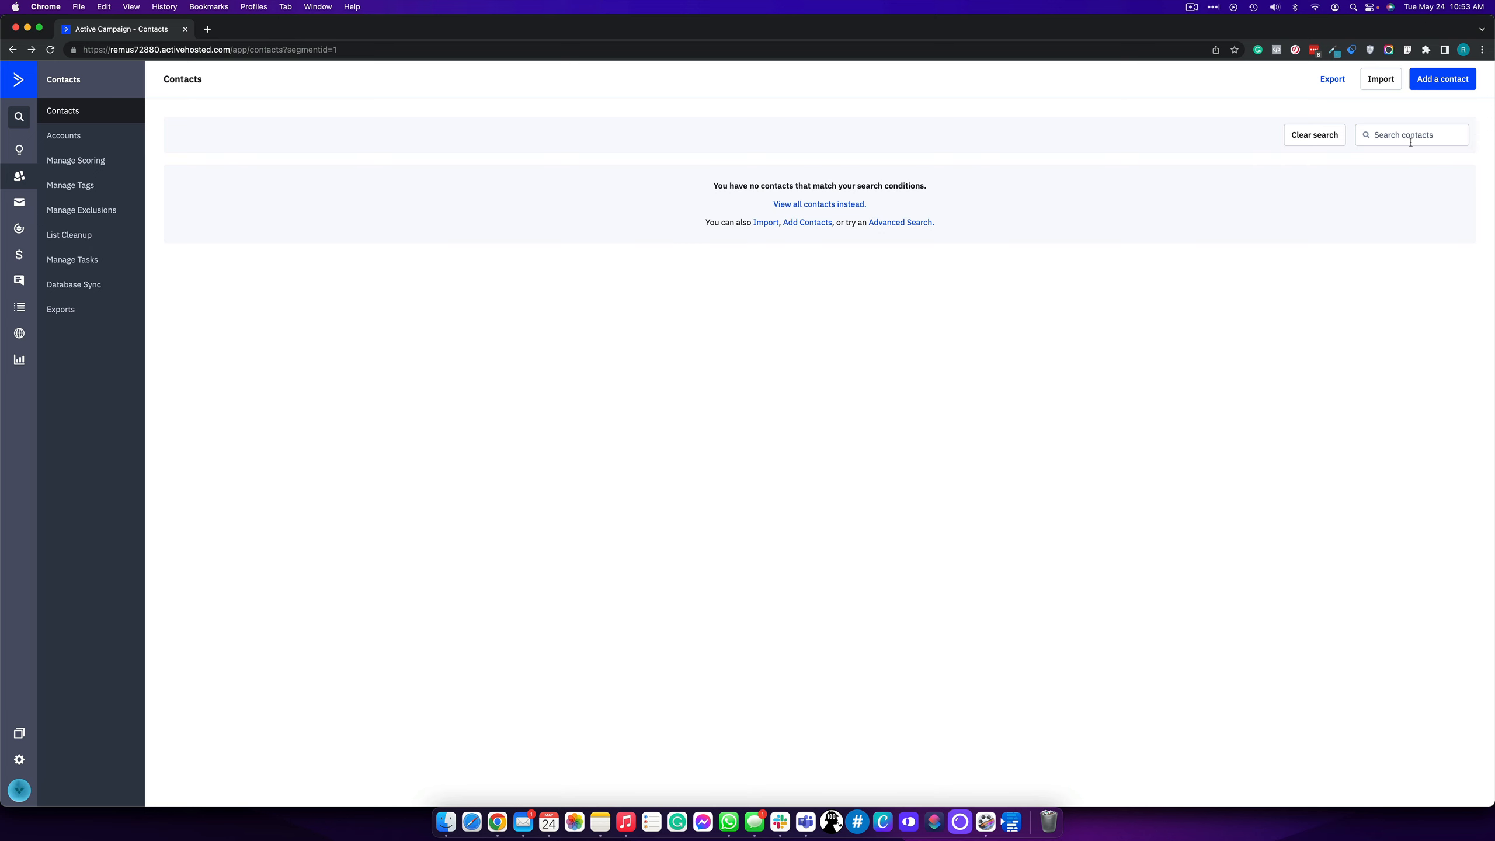
- Reopen the segment editor, then go to the Import Contacts page
{"action": "left_click", "coordinate": [1411, 141]}
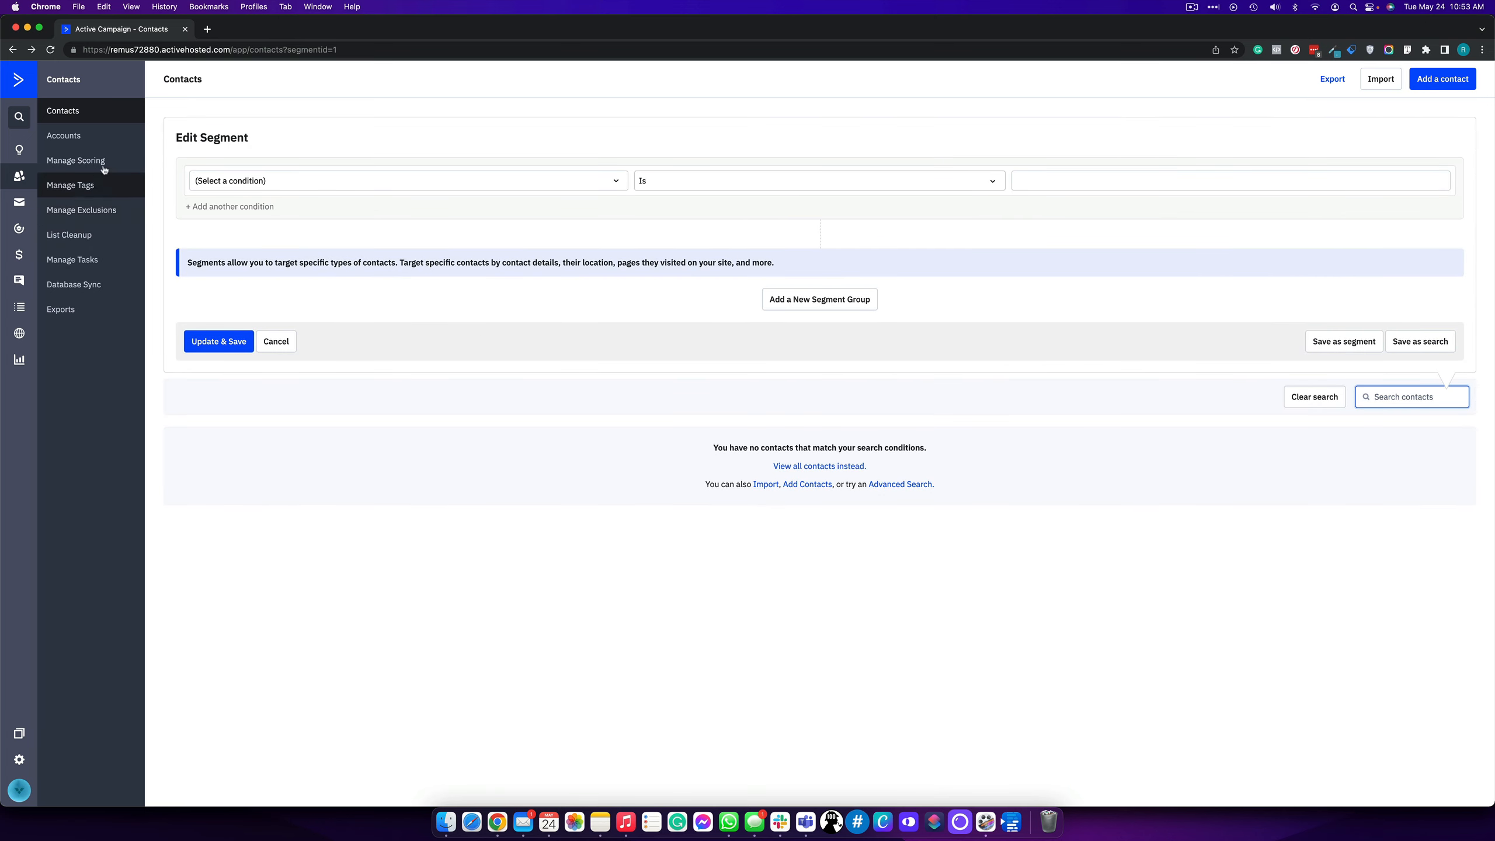
{"action": "left_click", "coordinate": [87, 112]}
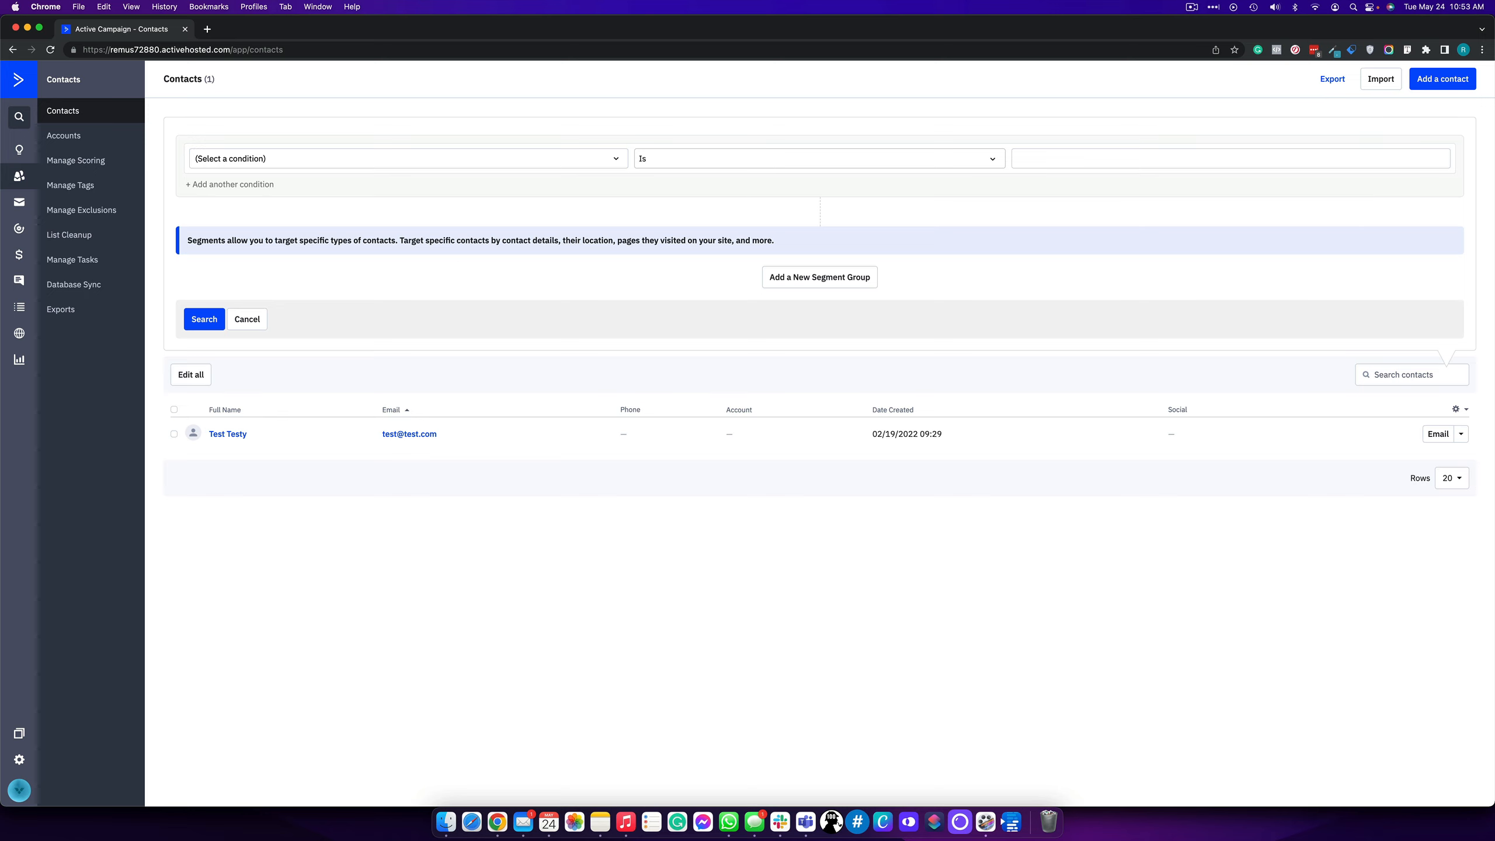
{"action": "left_click", "coordinate": [1382, 77]}
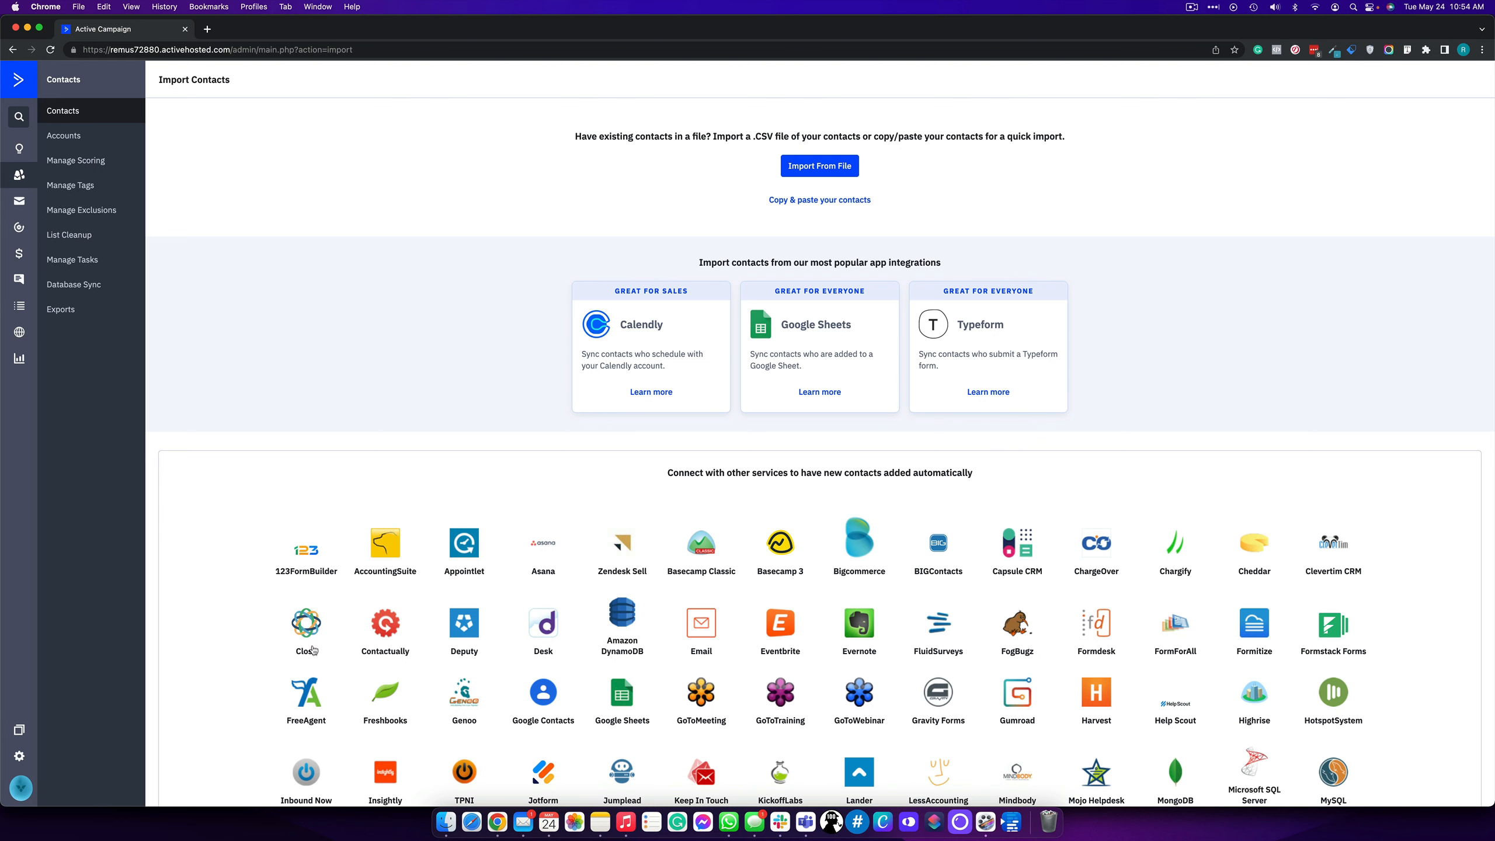
- Scroll through the import methods and integrations, then return to the Contacts list
{"action": "scroll", "coordinate": [882, 597], "scroll_direction": "down", "scroll_amount": 5}
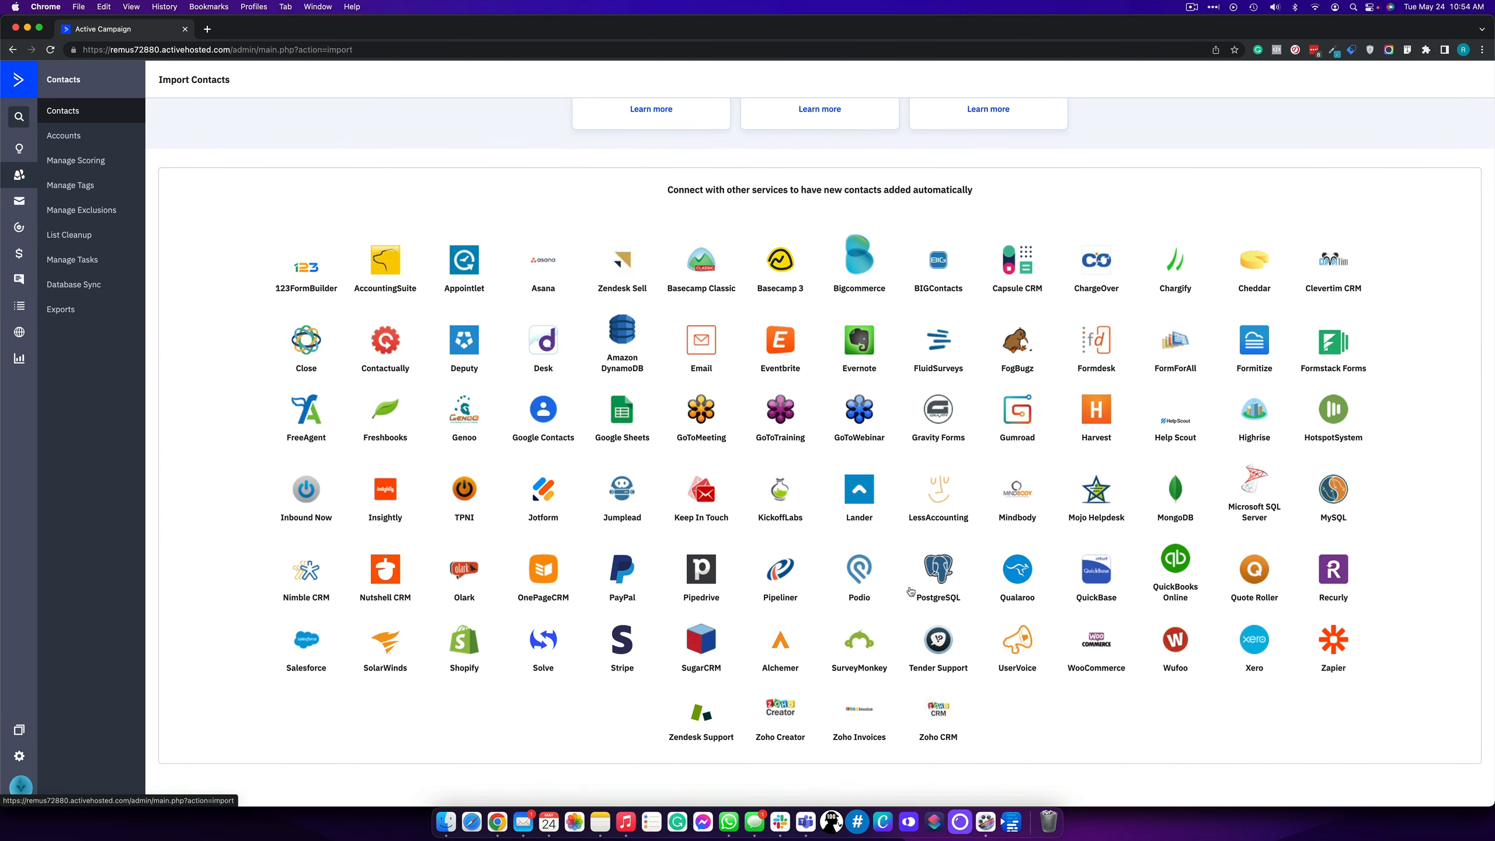
{"action": "scroll", "coordinate": [958, 541], "scroll_direction": "up", "scroll_amount": 5}
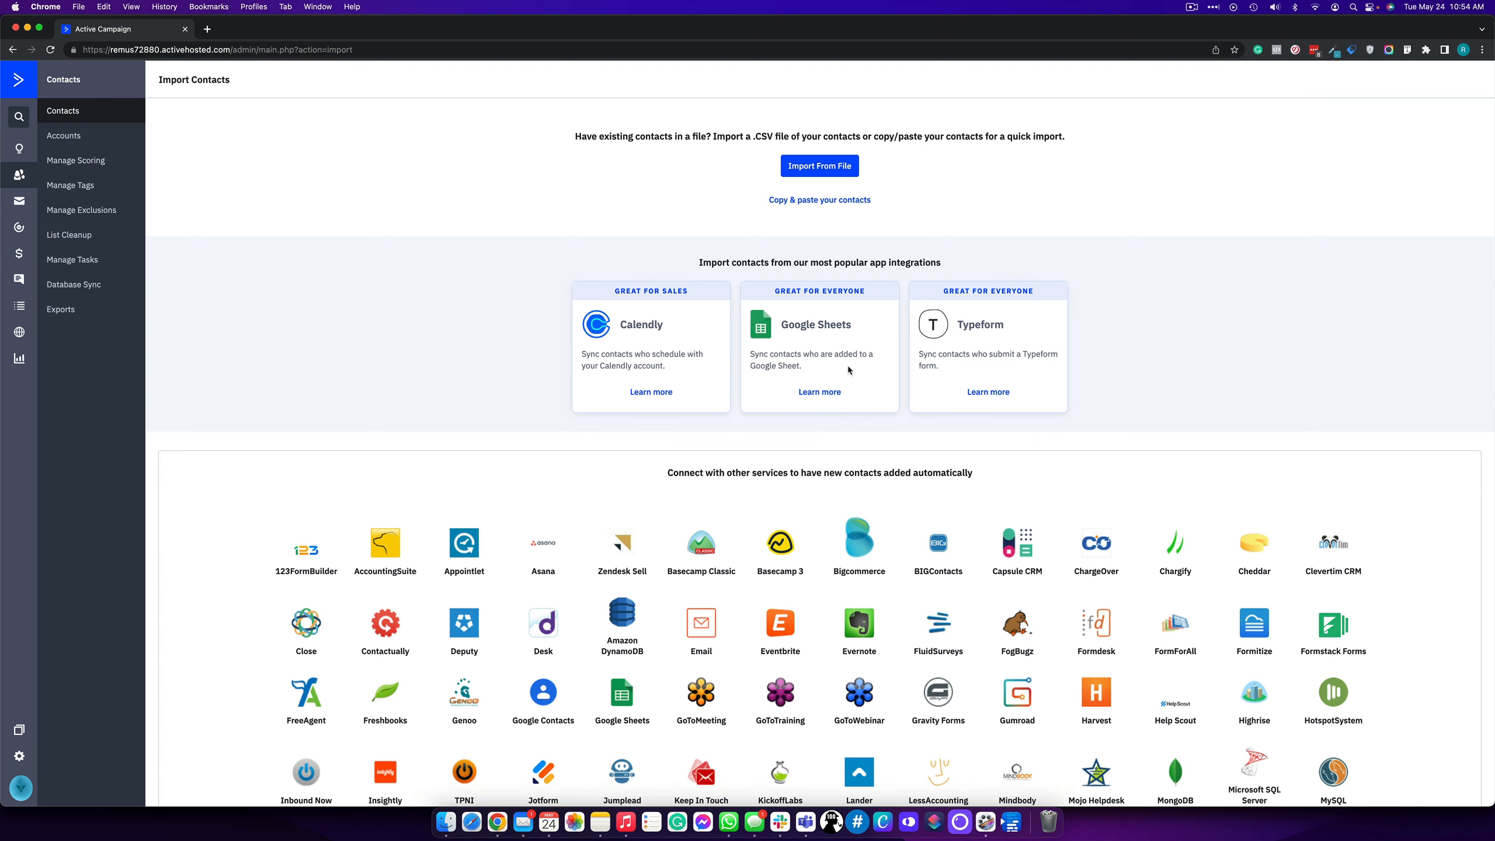
{"action": "left_click", "coordinate": [80, 118]}
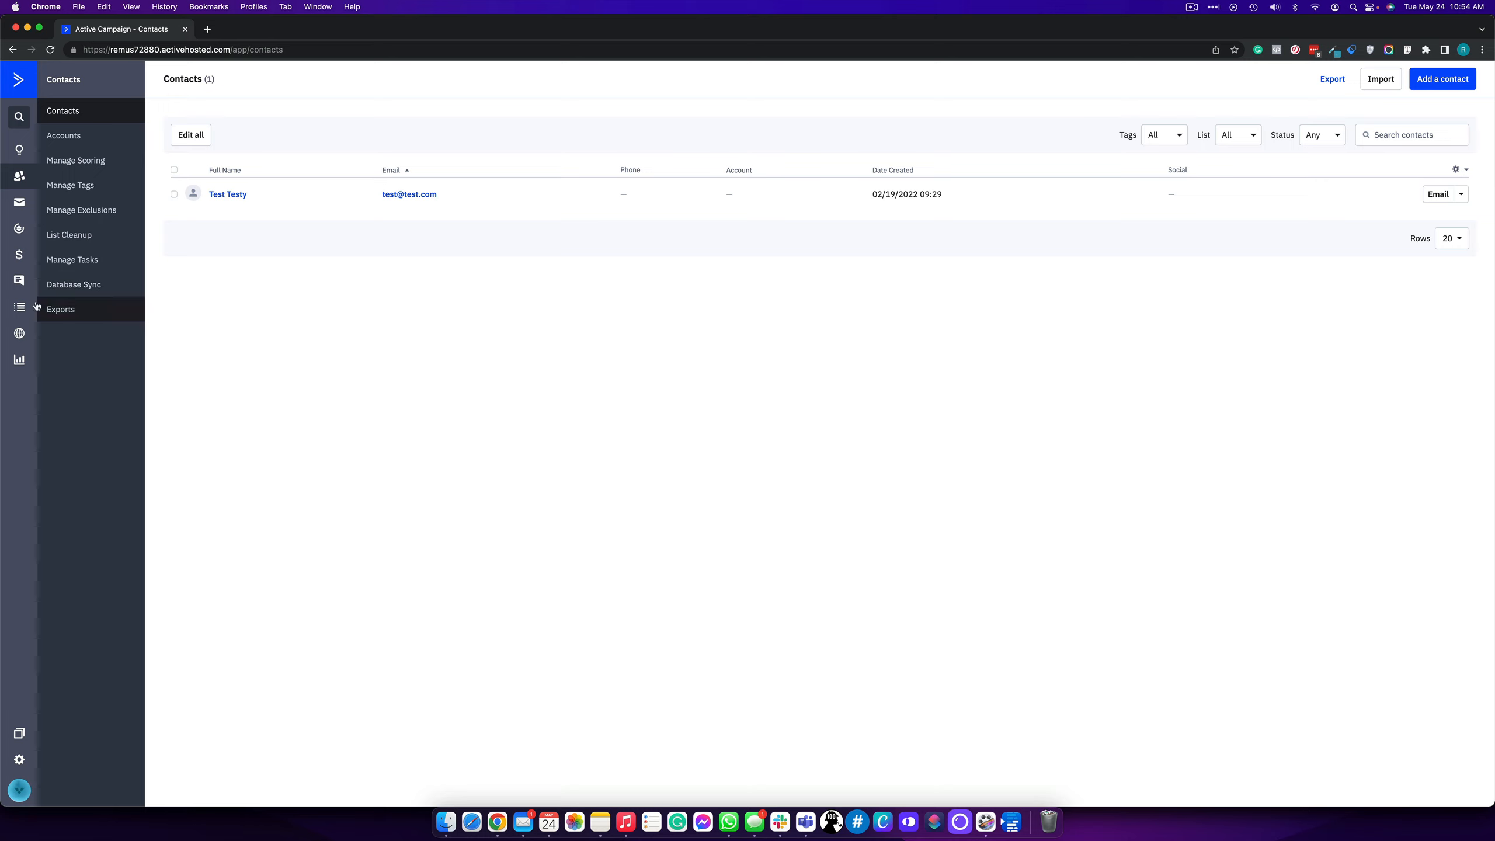
- Open the Lists page from the left sidebar
{"action": "left_click", "coordinate": [18, 309]}
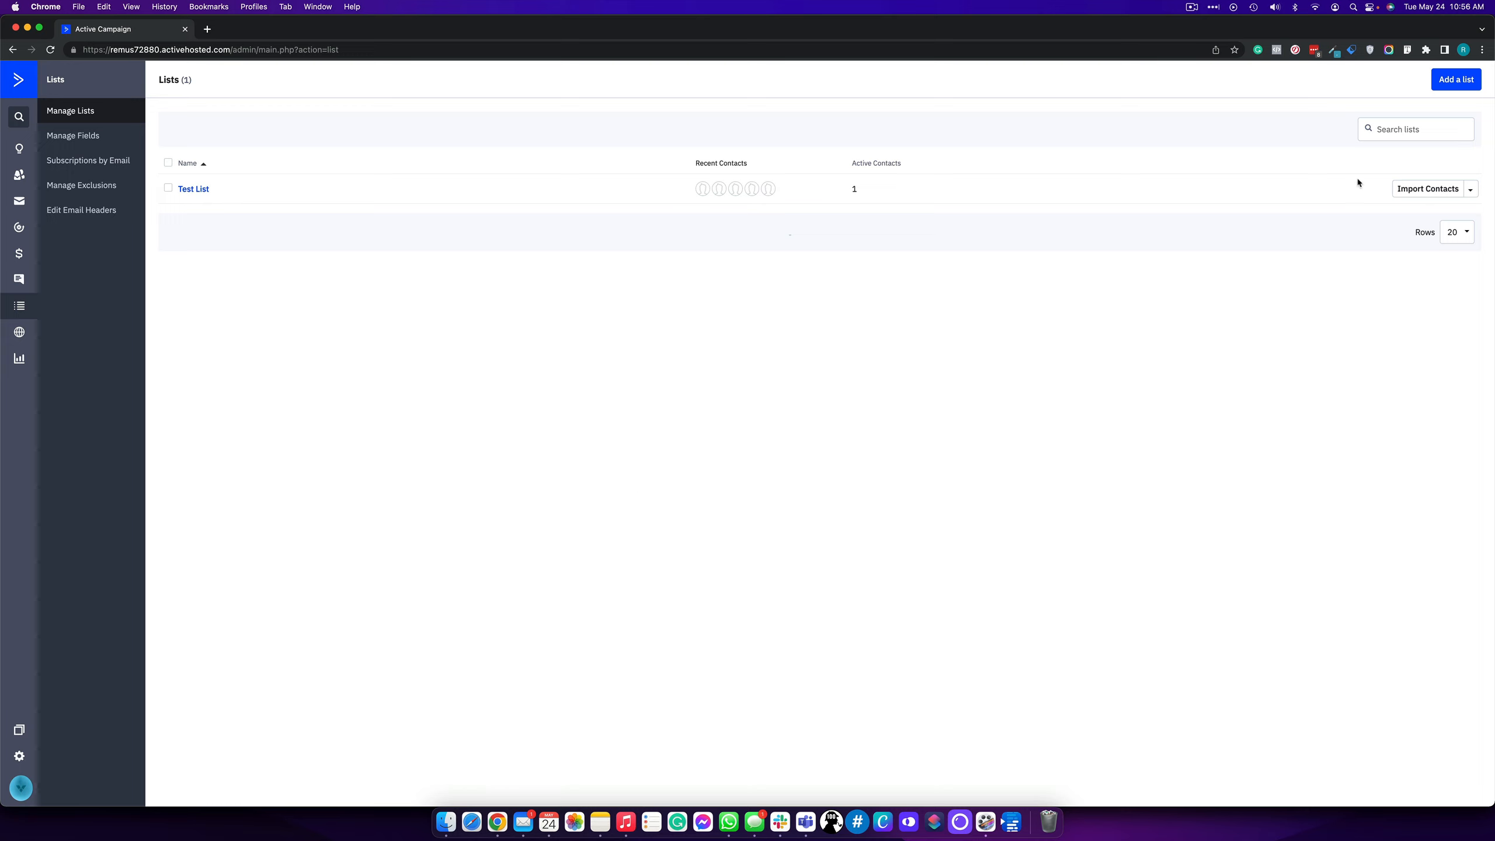
- Create a custom list named 'marketing' and show its row actions
{"action": "left_click", "coordinate": [1452, 80]}
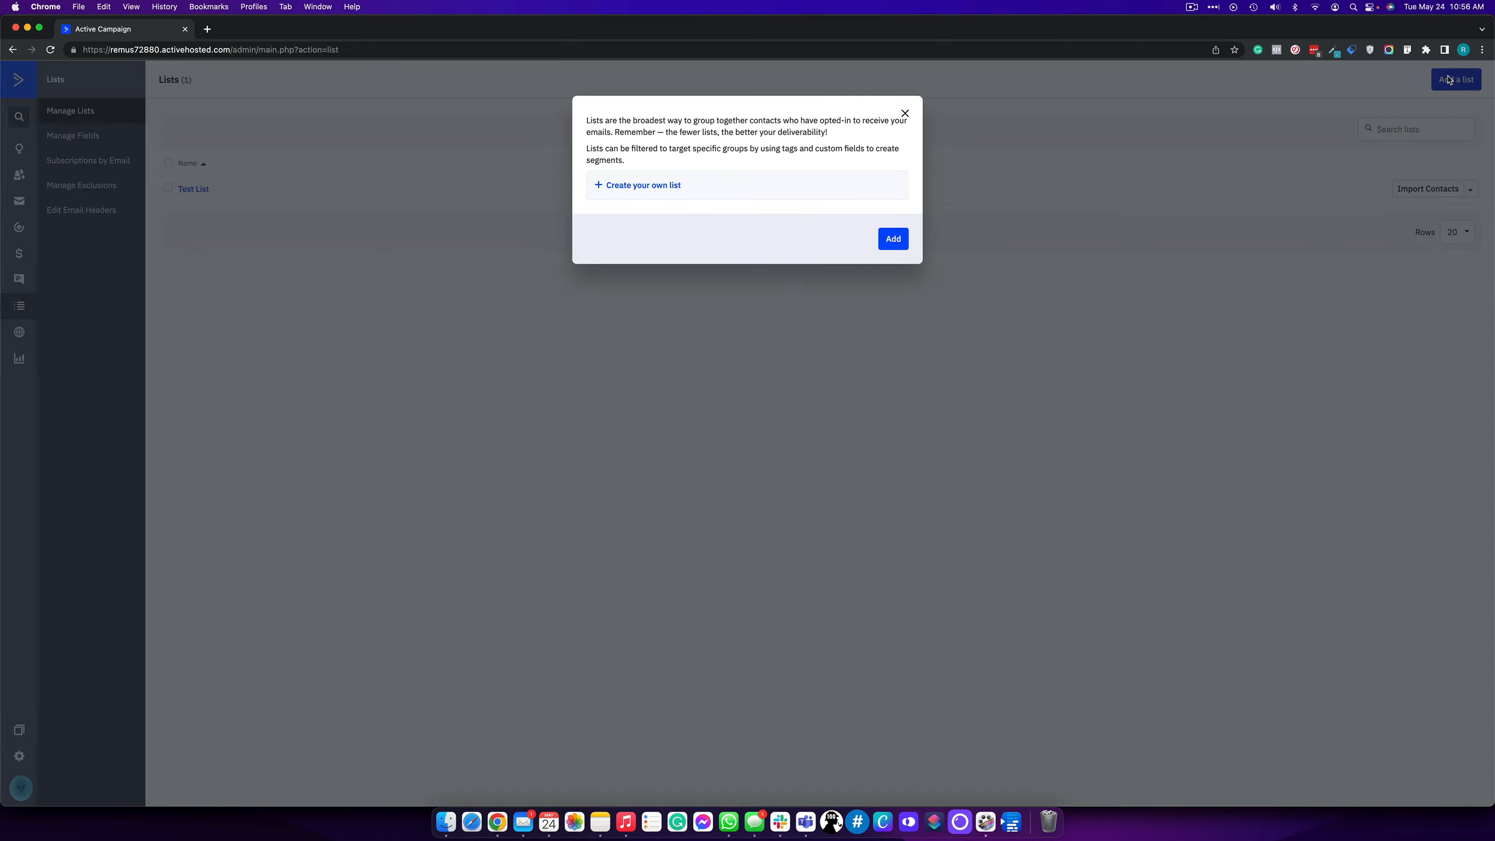
{"action": "left_click", "coordinate": [643, 186]}
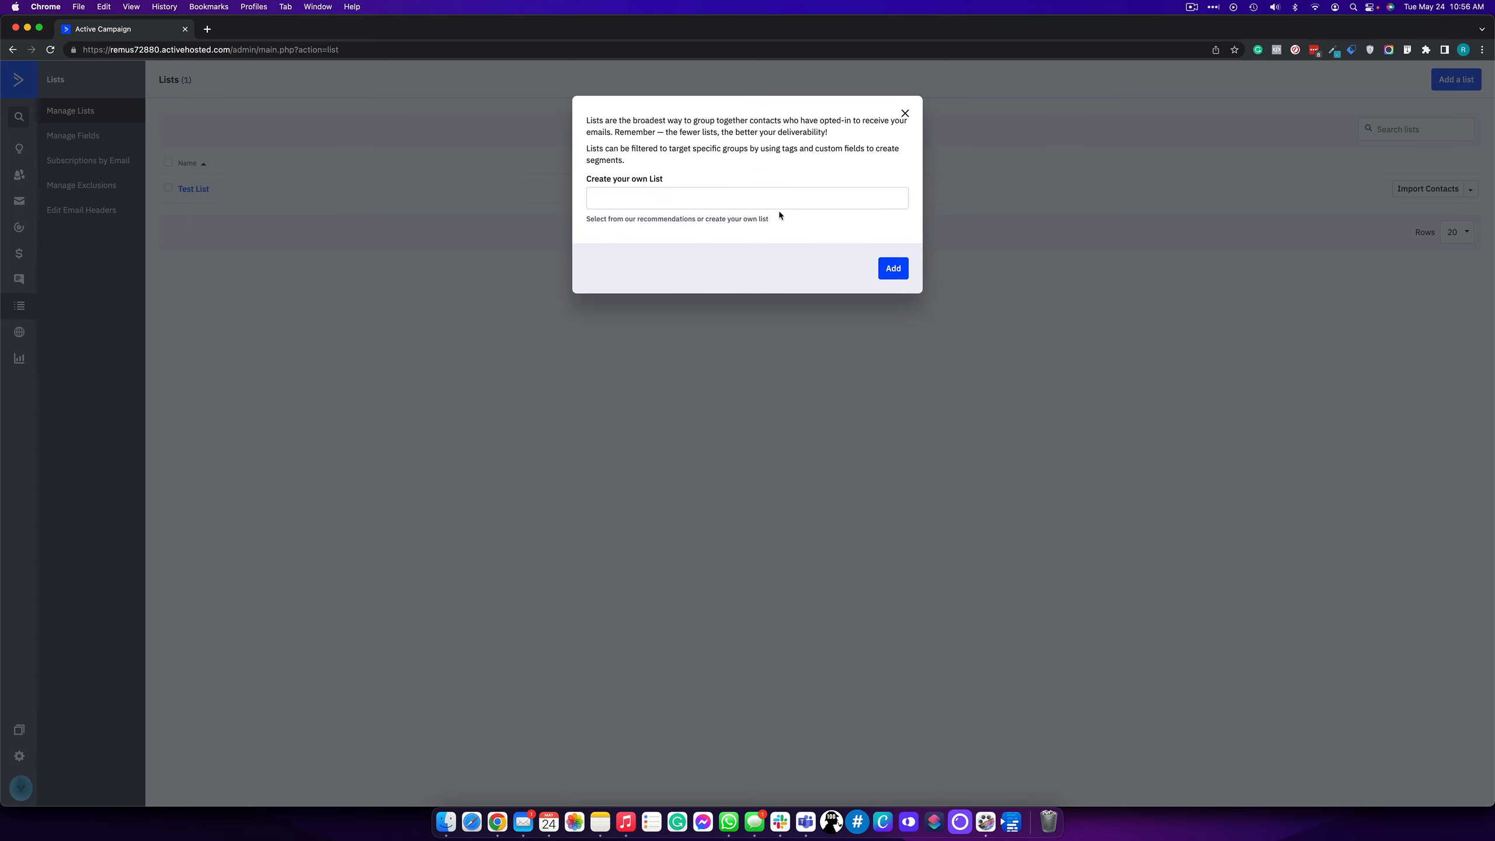
{"action": "left_click", "coordinate": [766, 198]}
{"action": "type", "text": "marketing"}
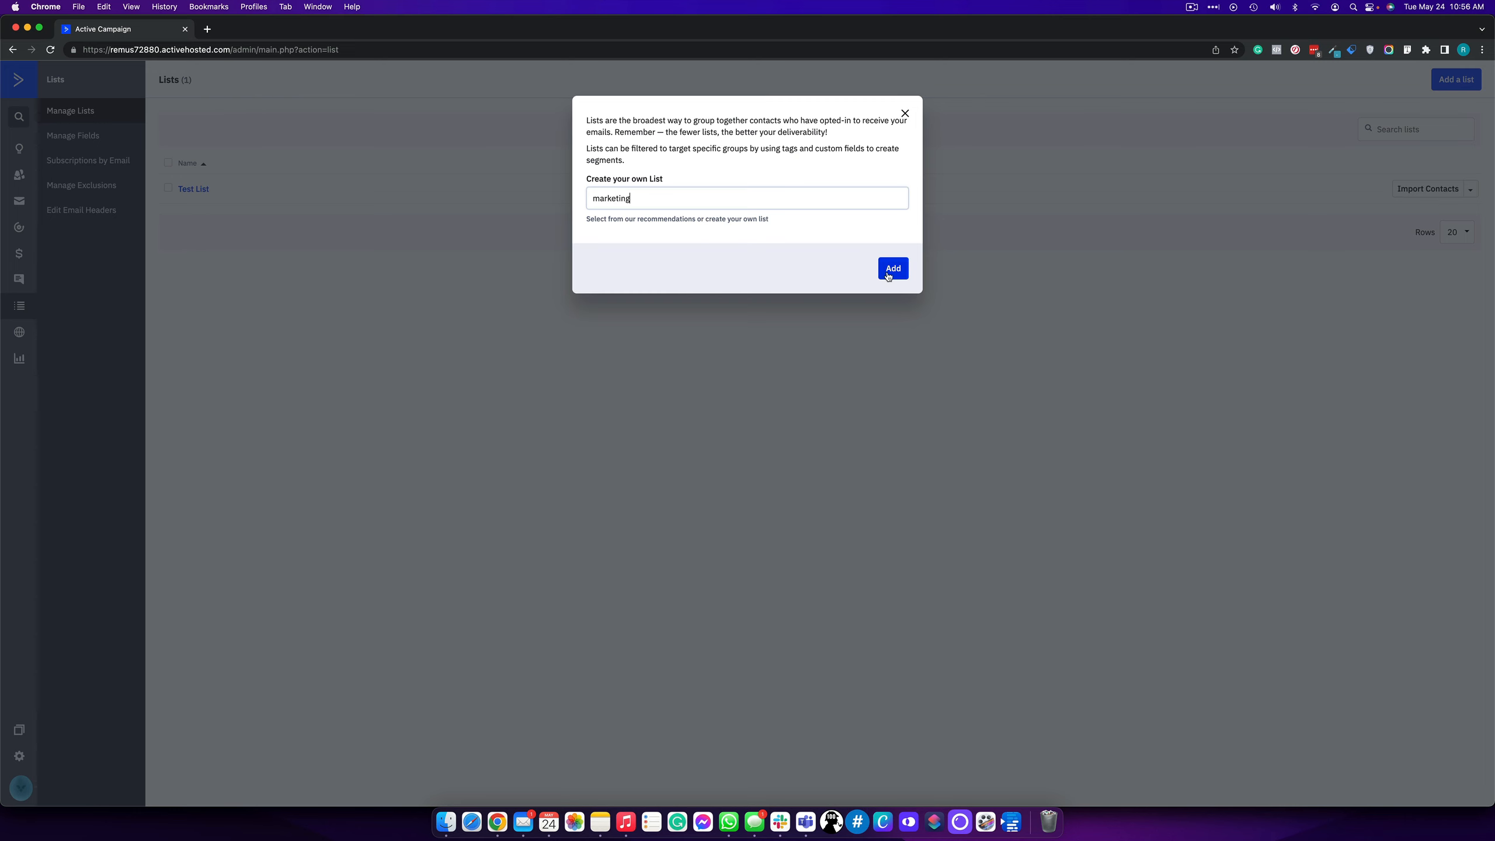
{"action": "left_click", "coordinate": [890, 272]}
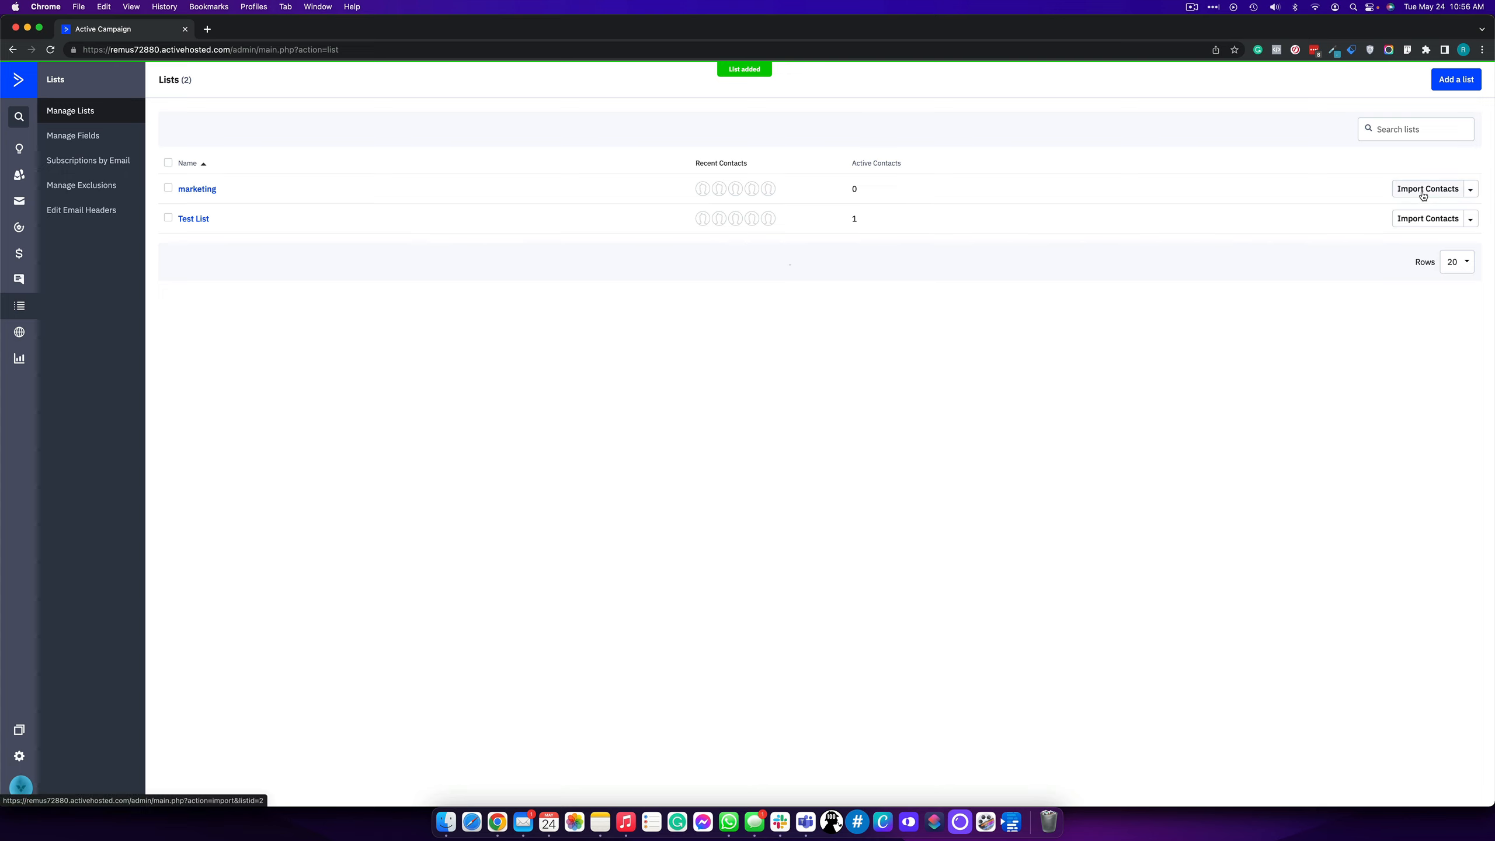
{"action": "left_click", "coordinate": [1469, 196]}
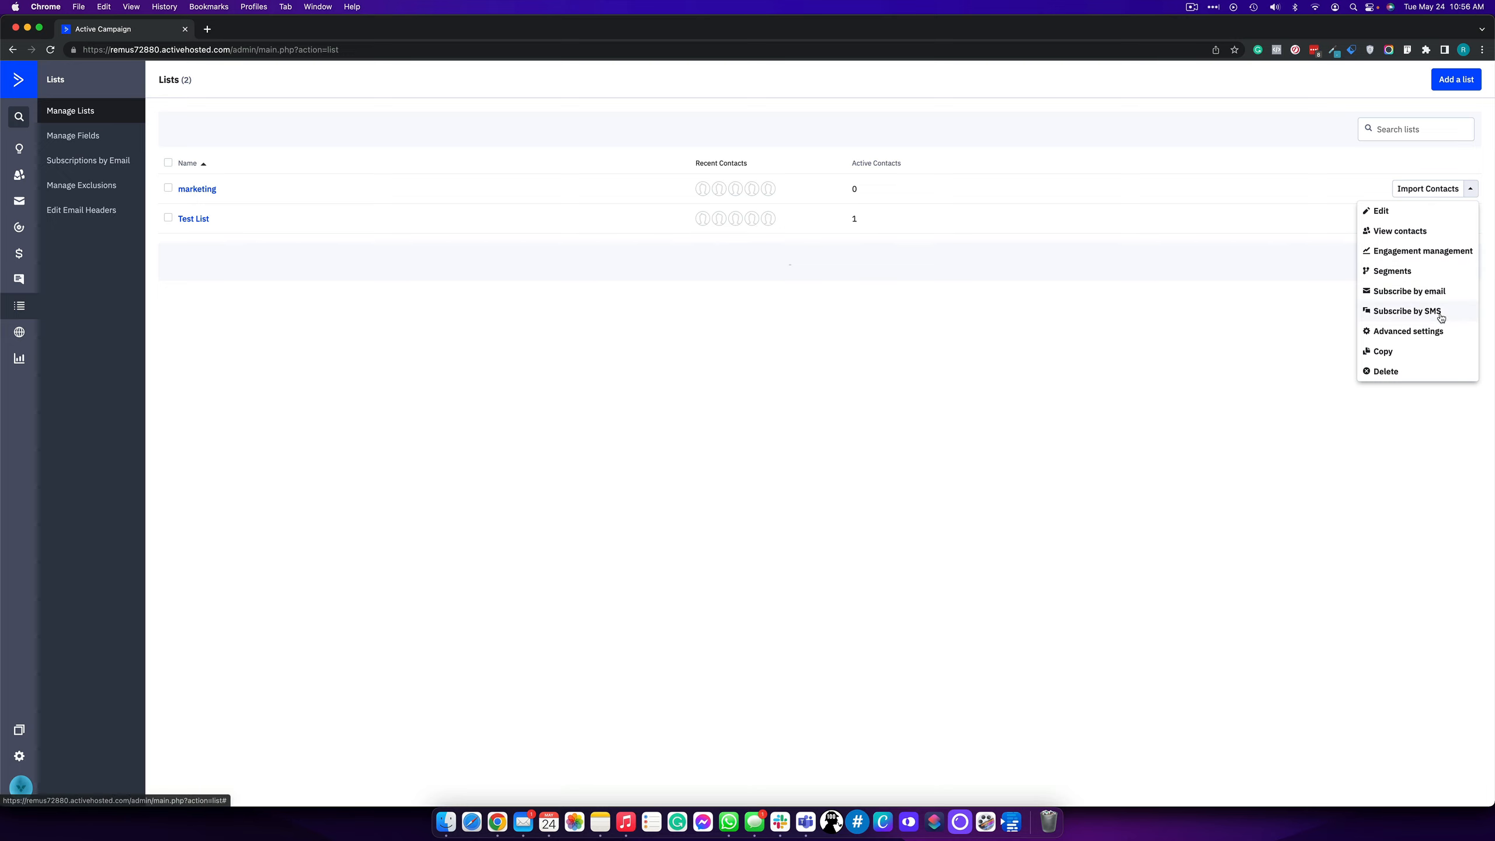
- Dismiss the list menu, go to Contacts and open the Add a Contact form
{"action": "left_click", "coordinate": [1135, 377]}
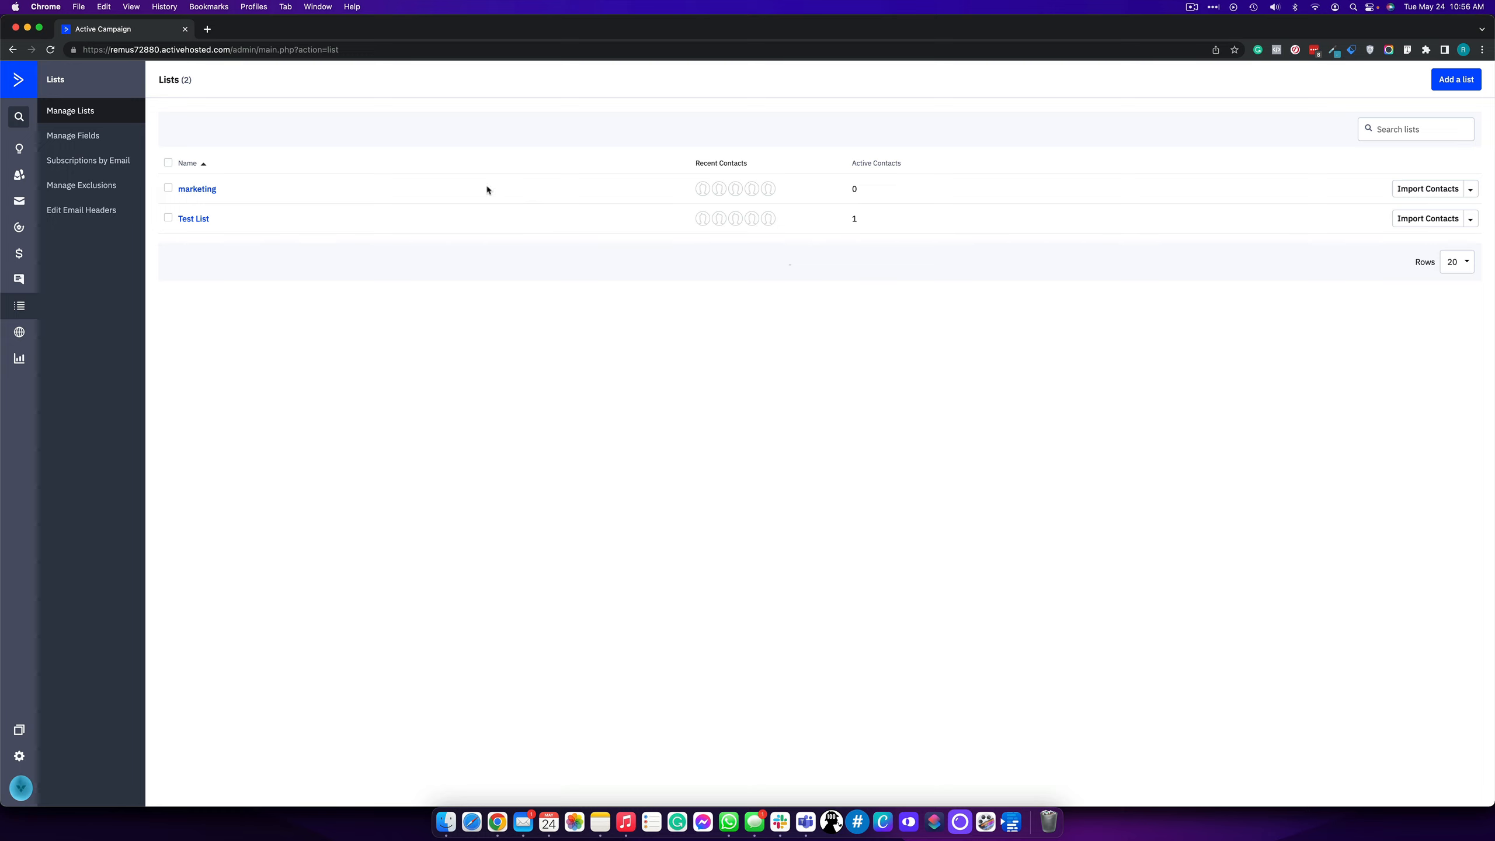
{"action": "left_click", "coordinate": [19, 175]}
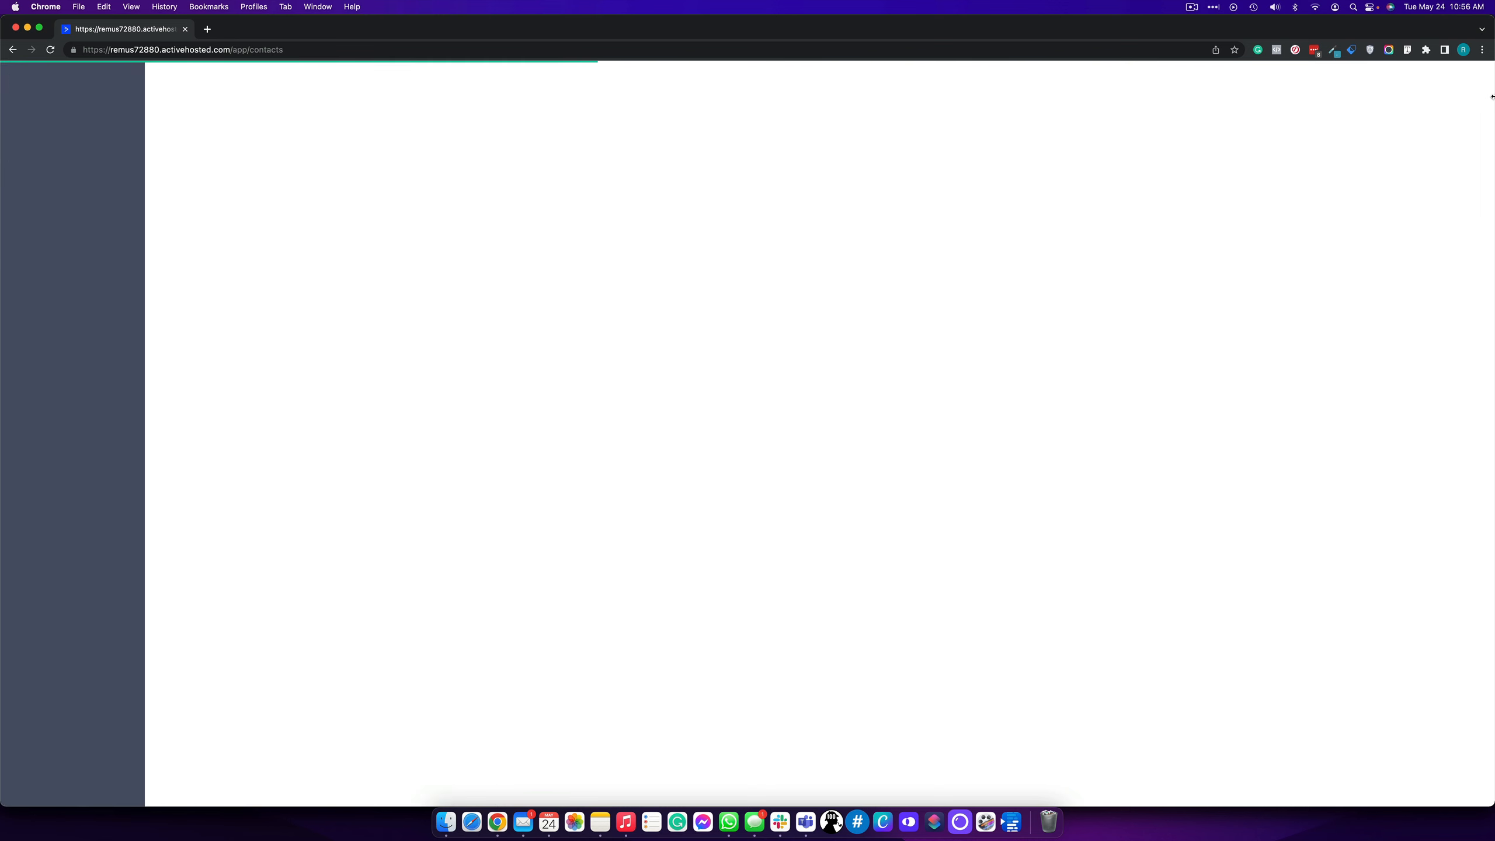
{"action": "left_click", "coordinate": [1442, 79]}
- Add a new contact with first name, last name and e-mail, leaving the account empty
{"action": "left_click", "coordinate": [638, 380]}
{"action": "key", "text": "Tab"}
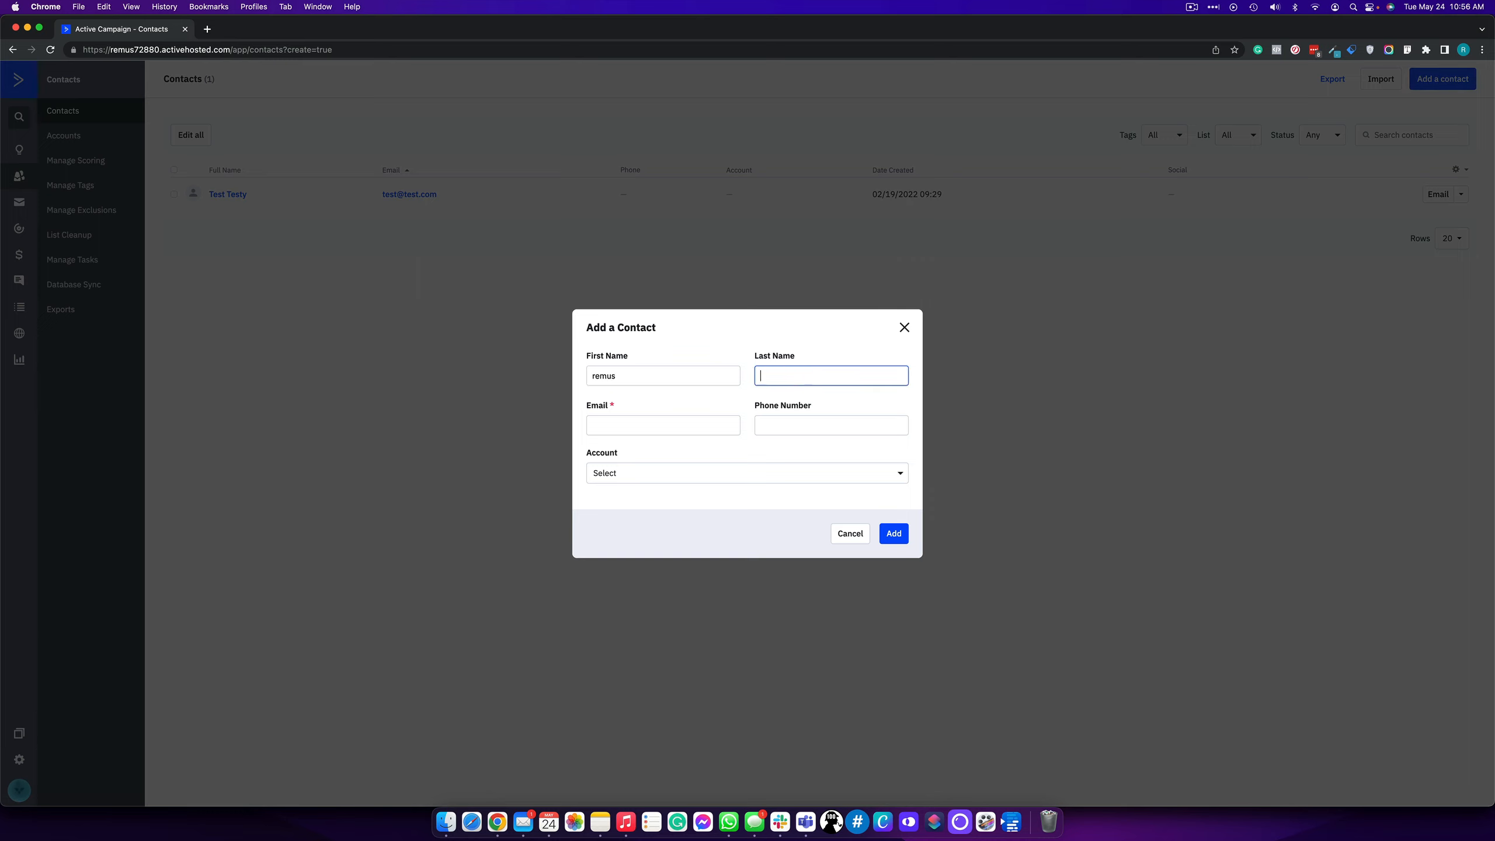
{"action": "key", "text": "Tab"}
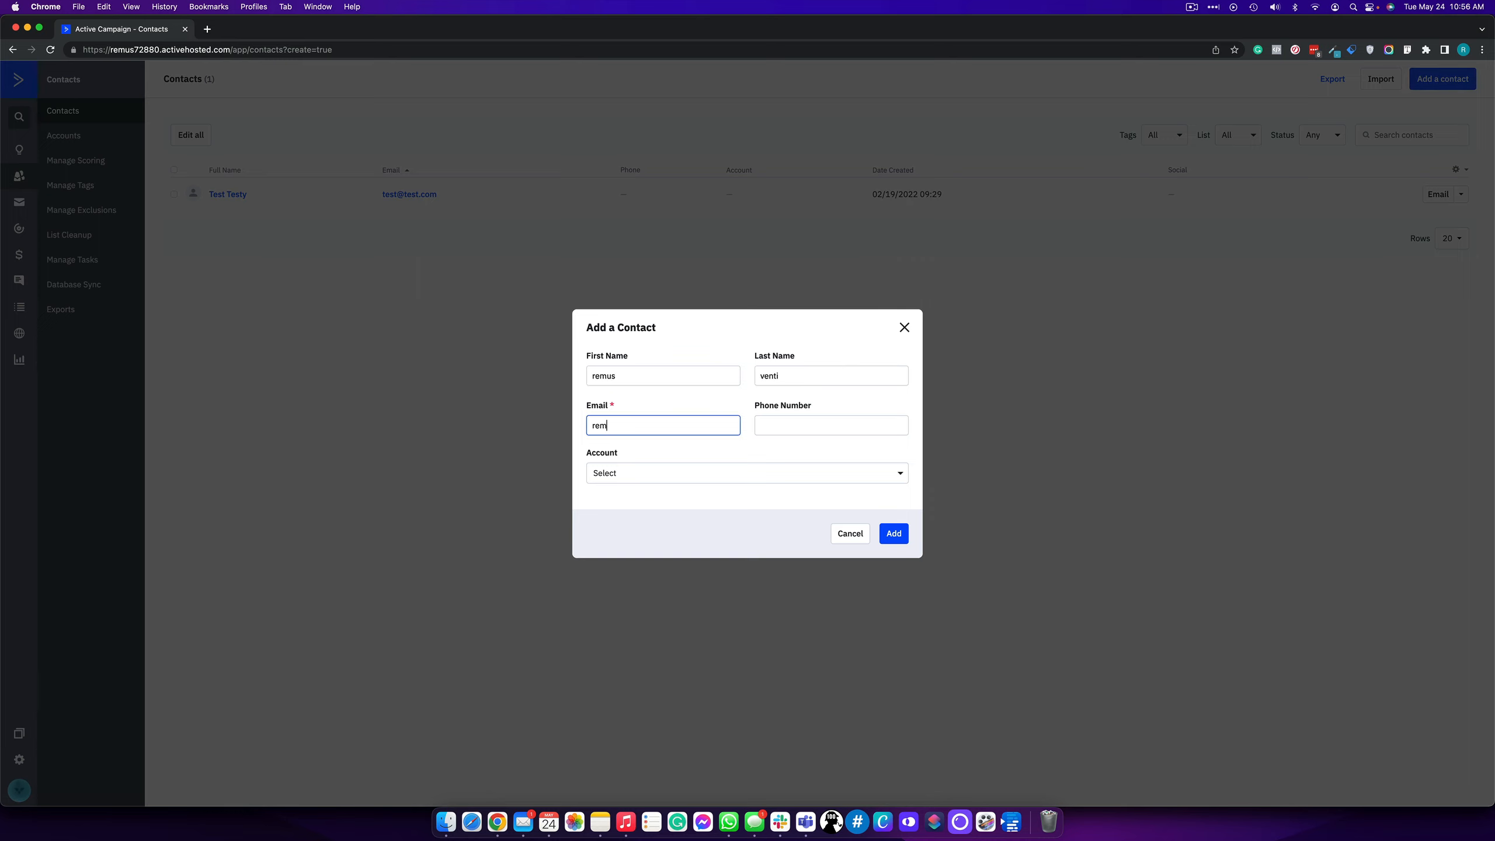
{"action": "key", "text": "Tab"}
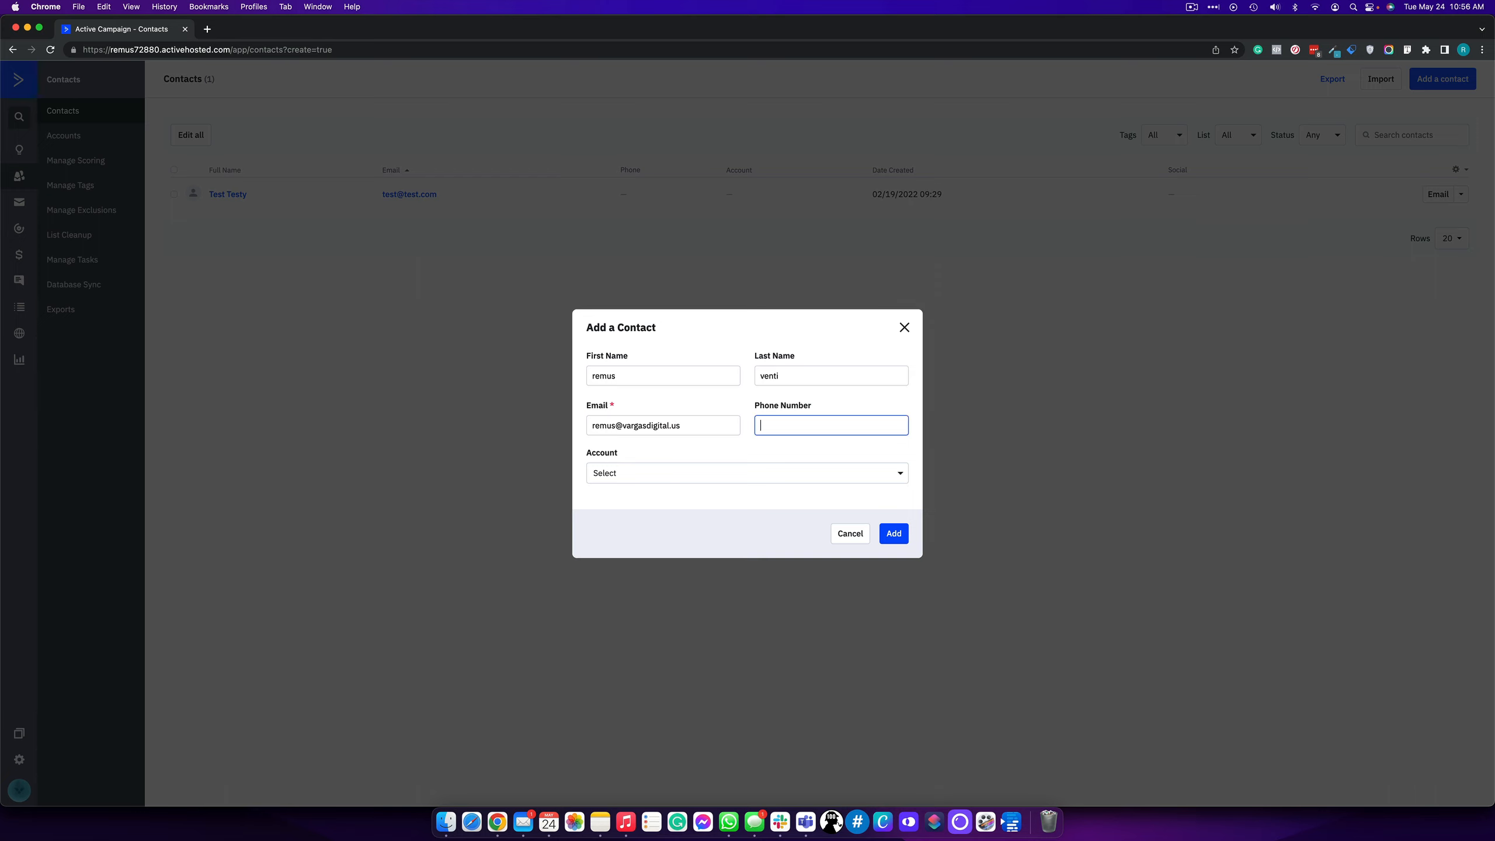
{"action": "left_click", "coordinate": [624, 480]}
{"action": "left_click", "coordinate": [666, 546]}
{"action": "left_click", "coordinate": [901, 538]}
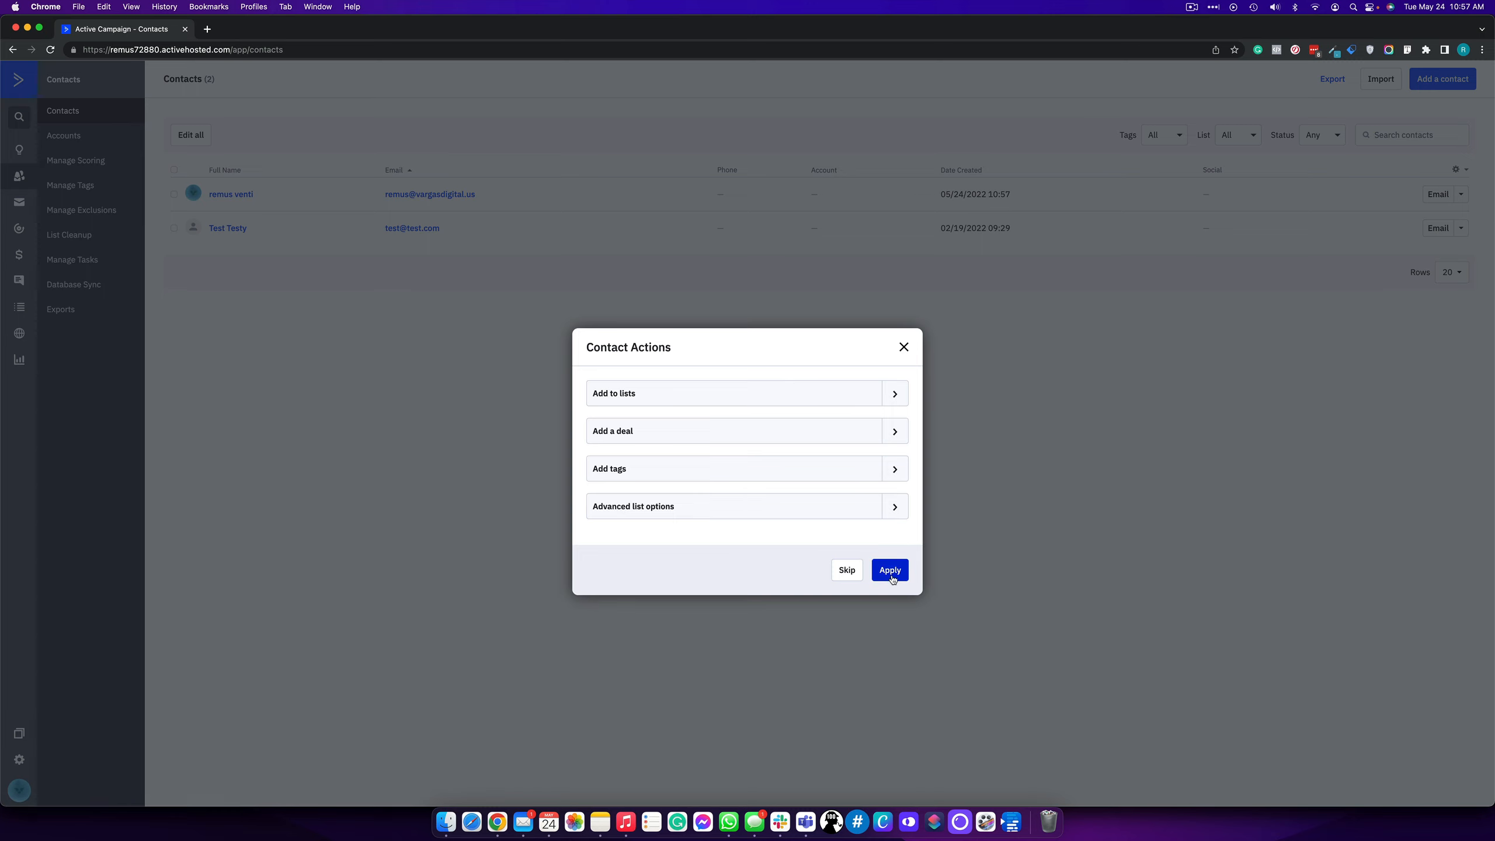
- Add the new contact to the marketing list
{"action": "left_click", "coordinate": [893, 399]}
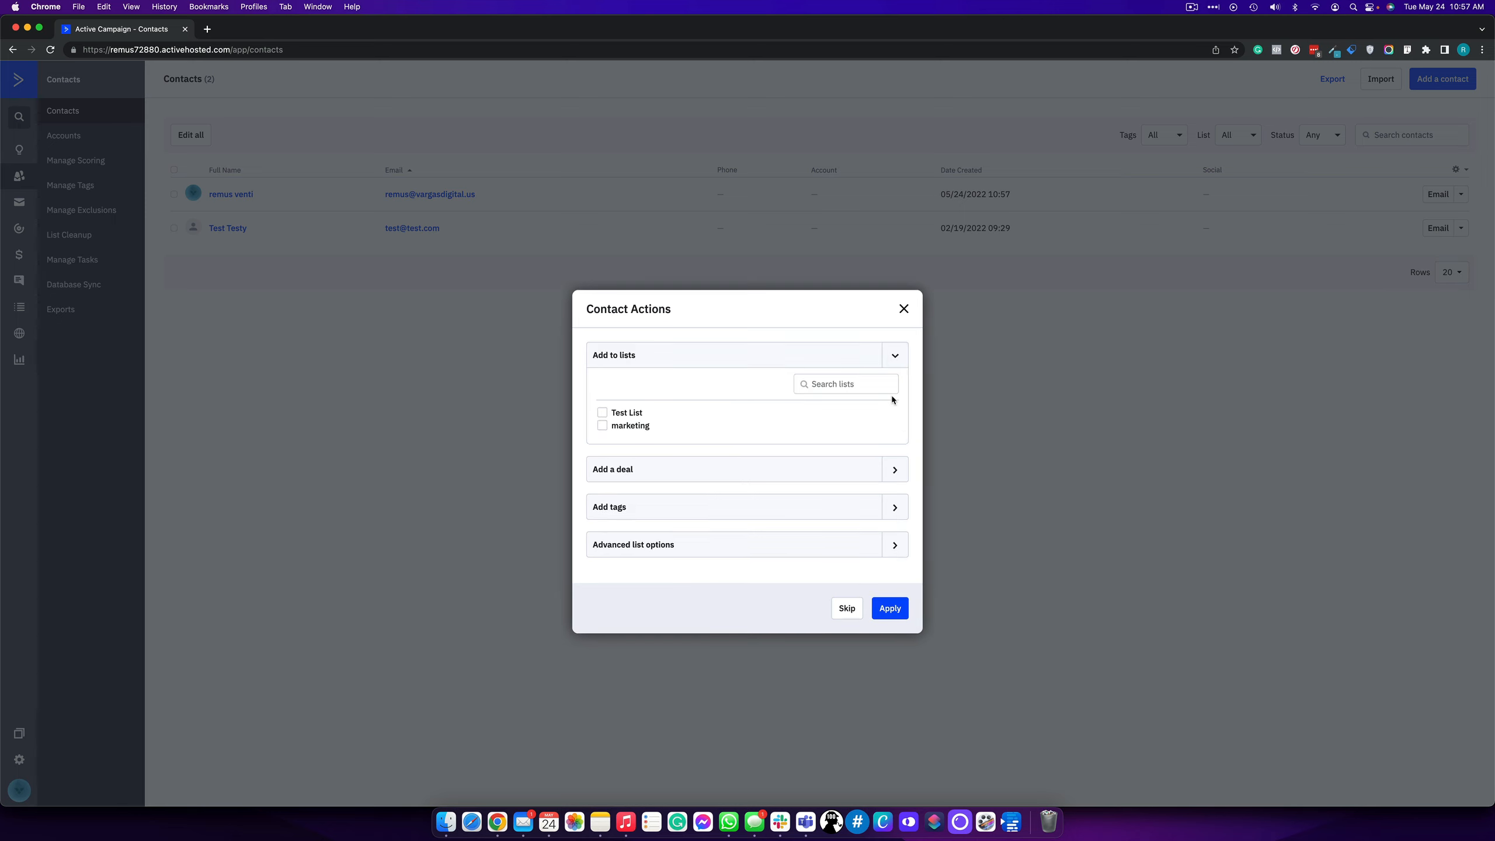
{"action": "left_click", "coordinate": [613, 425]}
{"action": "left_click", "coordinate": [892, 607]}
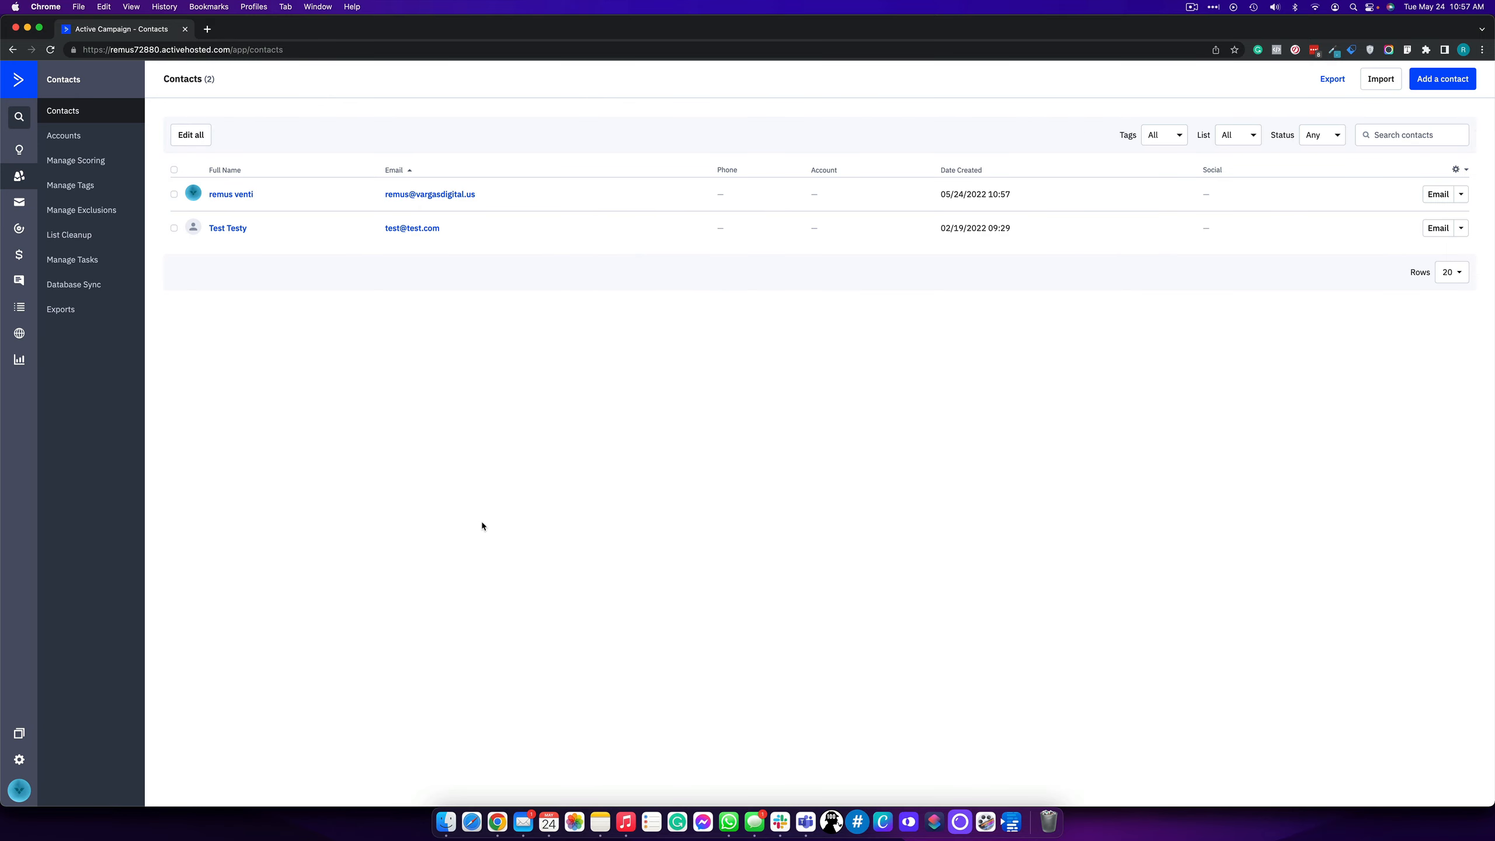
- In Manage Tags, add the tag 'Purchased Ebook', then return to Contacts
{"action": "left_click", "coordinate": [89, 186]}
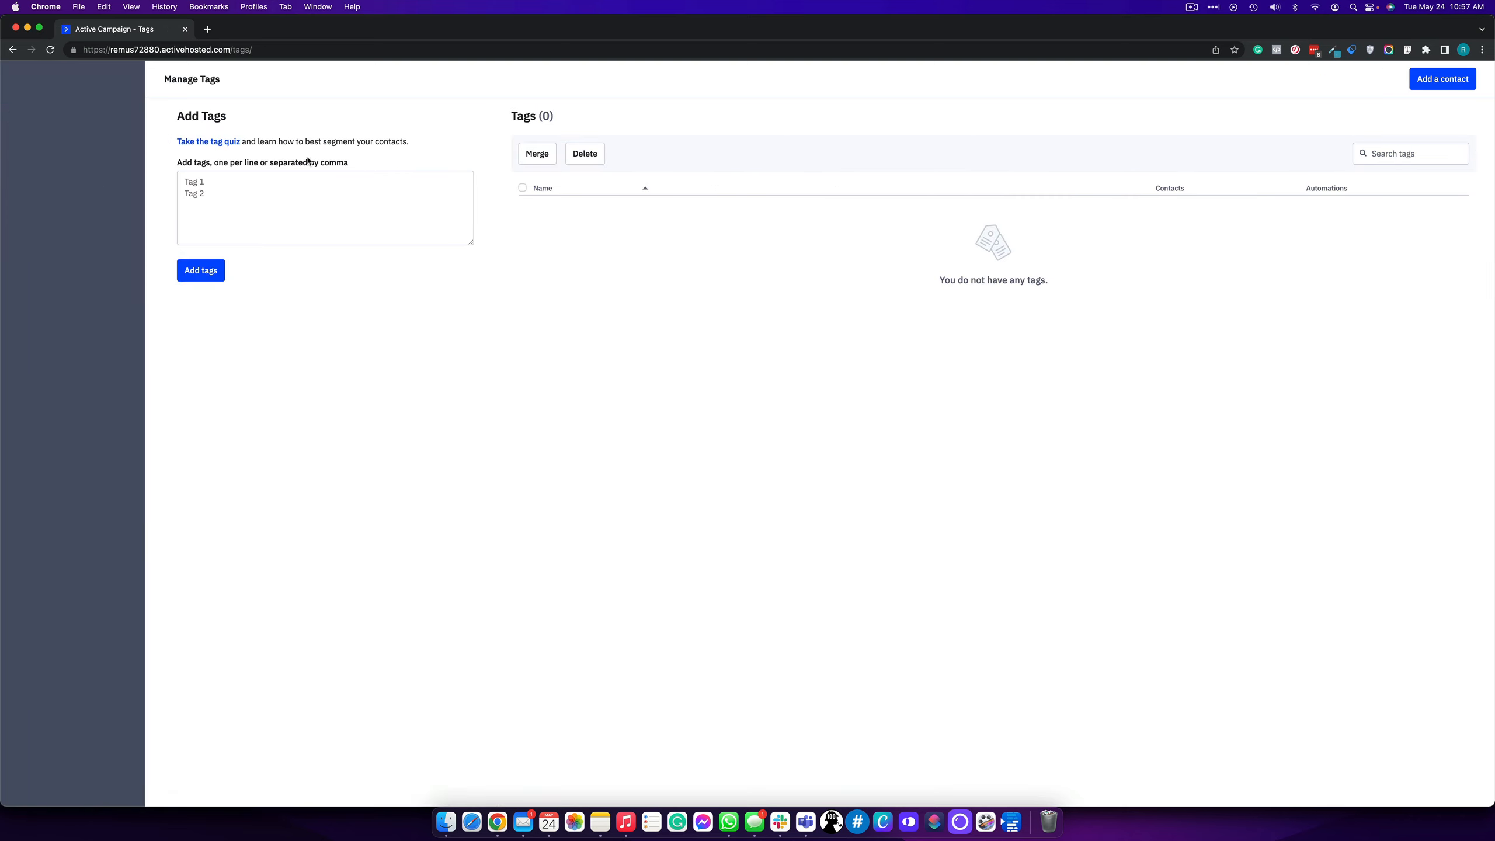
{"action": "left_click", "coordinate": [270, 172]}
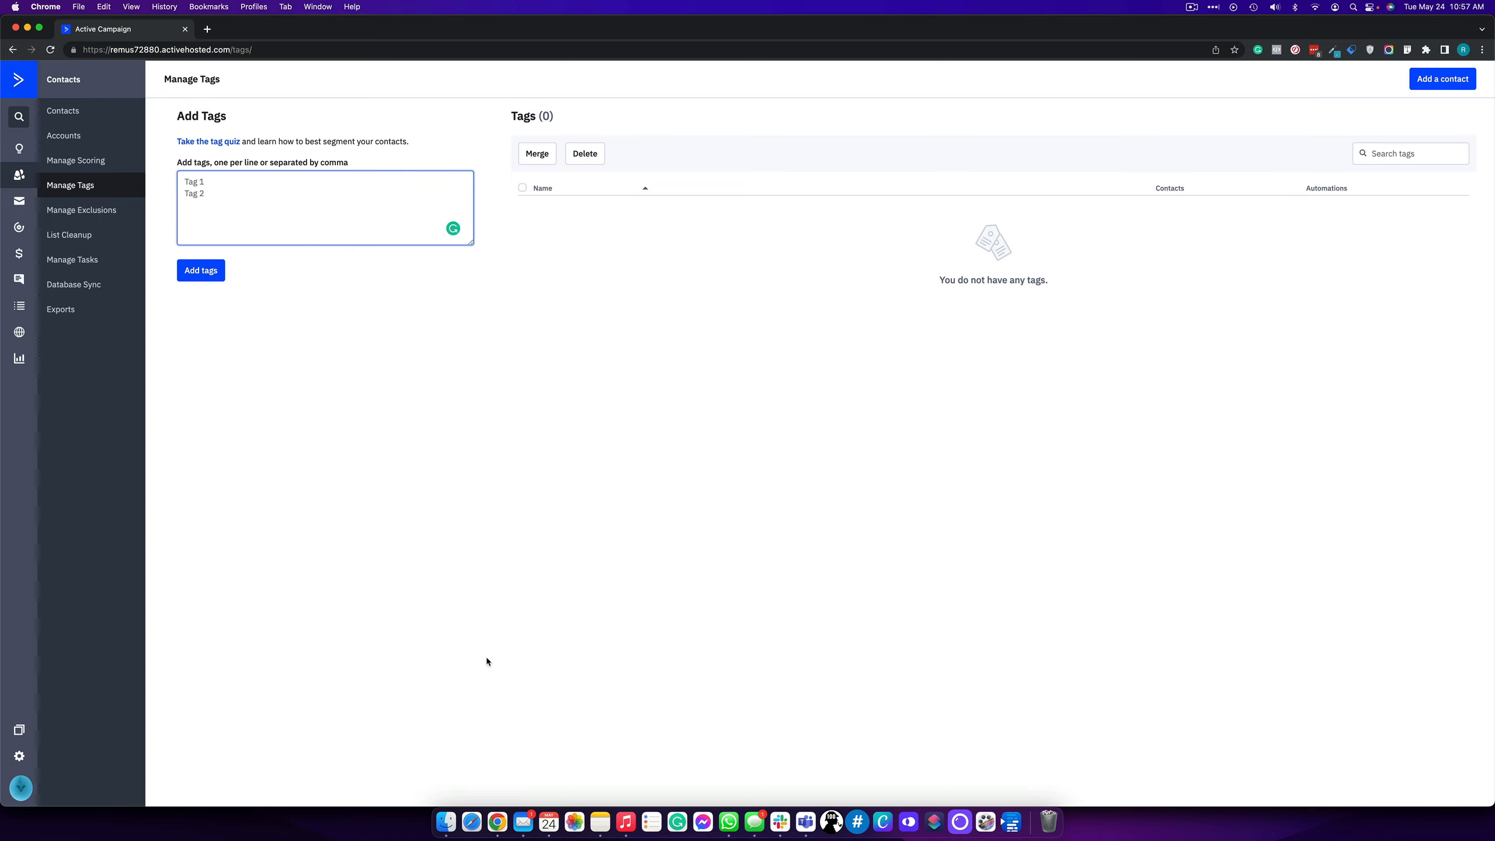
{"action": "type", "text": "purchased-ebook"}
{"action": "left_click_drag", "start_coordinate": [228, 181], "coordinate": [182, 181]}
{"action": "key", "text": "super+a"}
{"action": "type", "text": "Purchased Ebook"}
{"action": "left_click", "coordinate": [196, 269]}
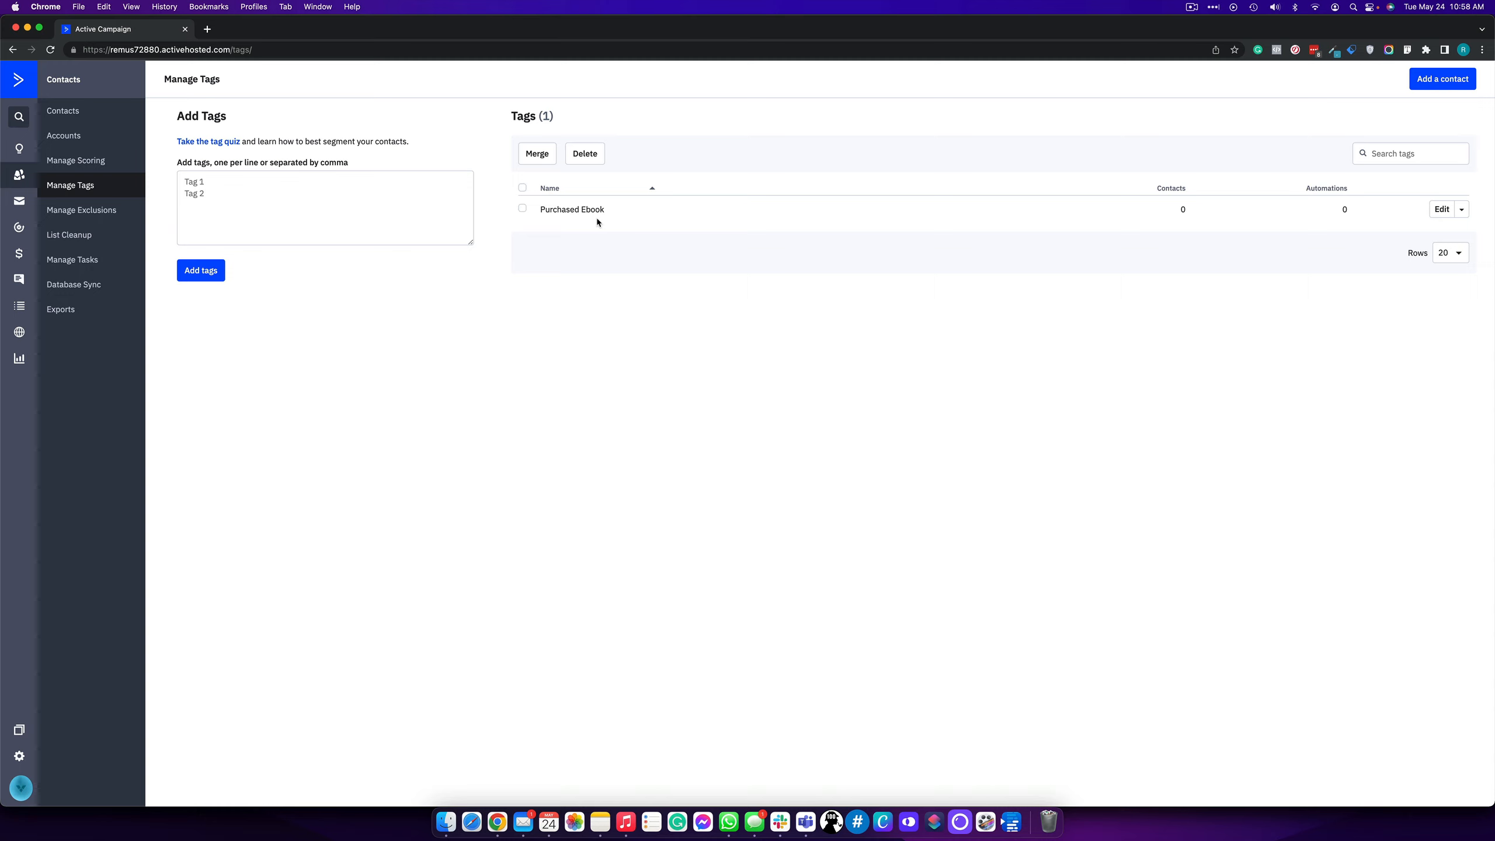
{"action": "left_click", "coordinate": [77, 117]}
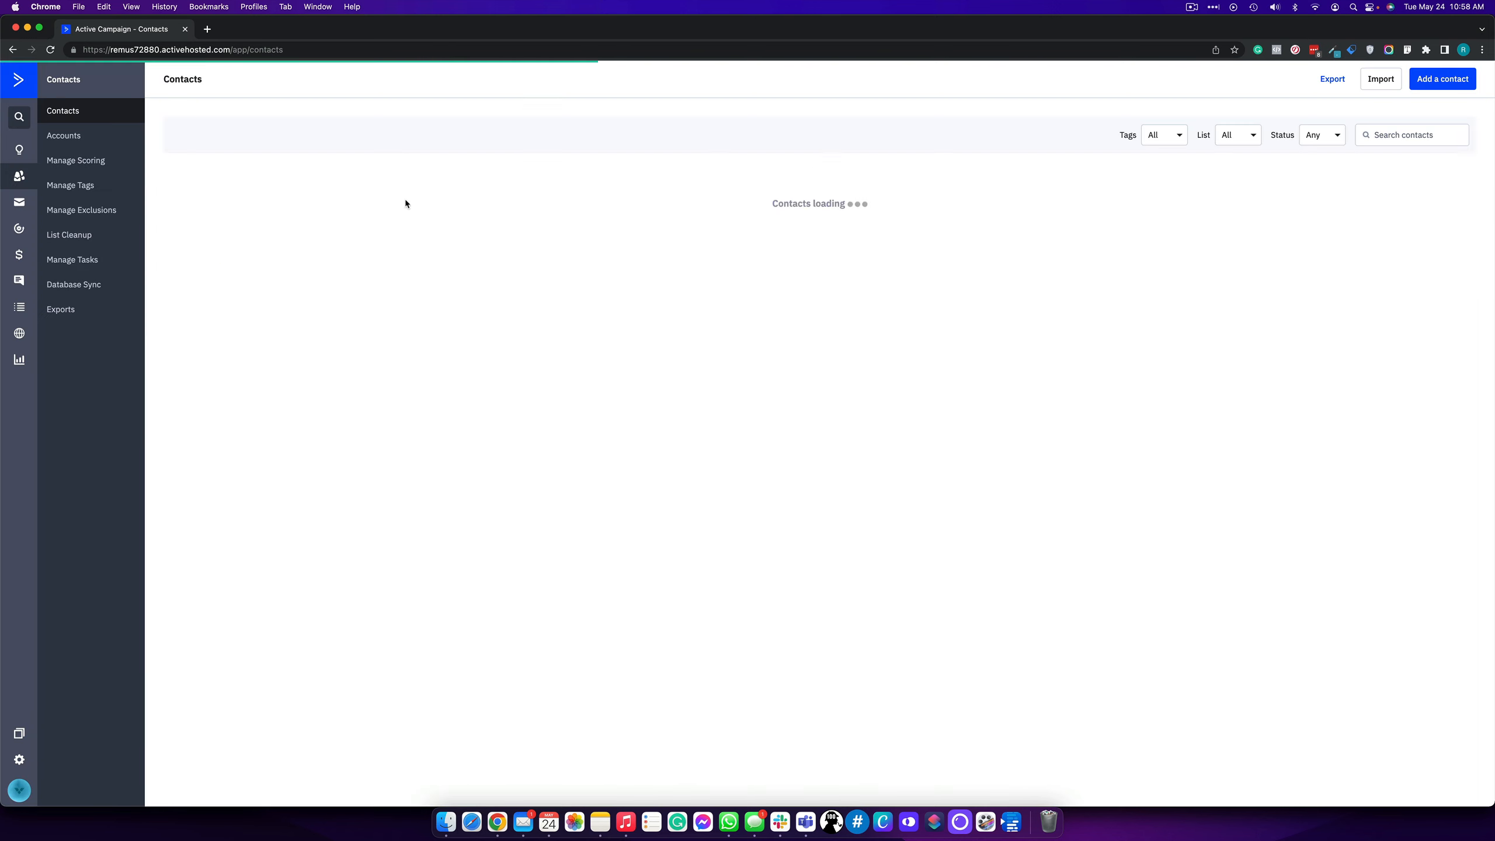
- Open the new contact's record and add the Purchased Ebook tag
{"action": "left_click", "coordinate": [235, 196]}
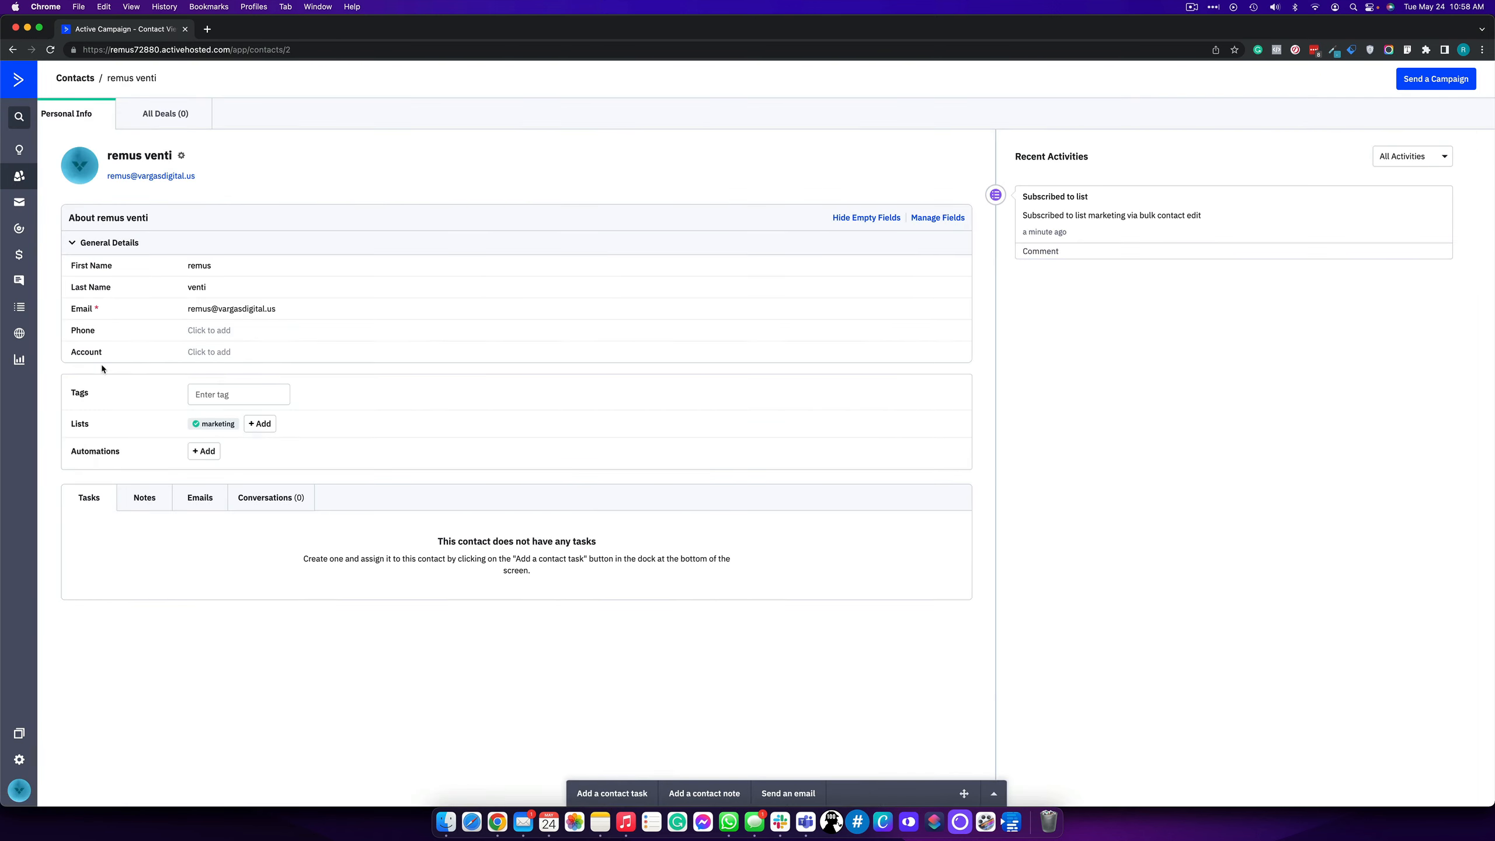
{"action": "left_click", "coordinate": [236, 391]}
{"action": "type", "text": "purchased Ebook"}
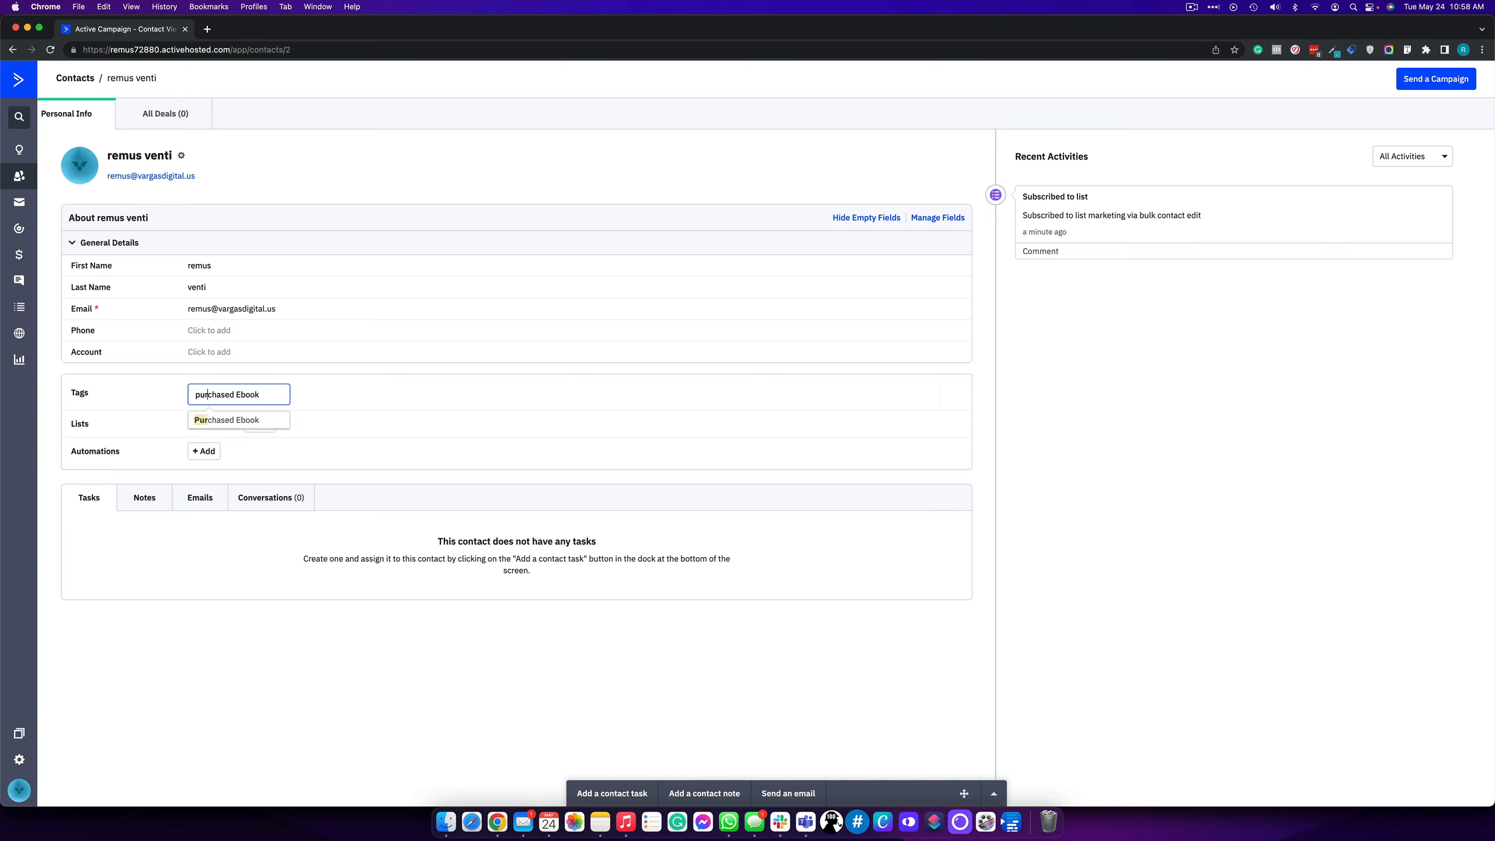
{"action": "left_click", "coordinate": [250, 420]}
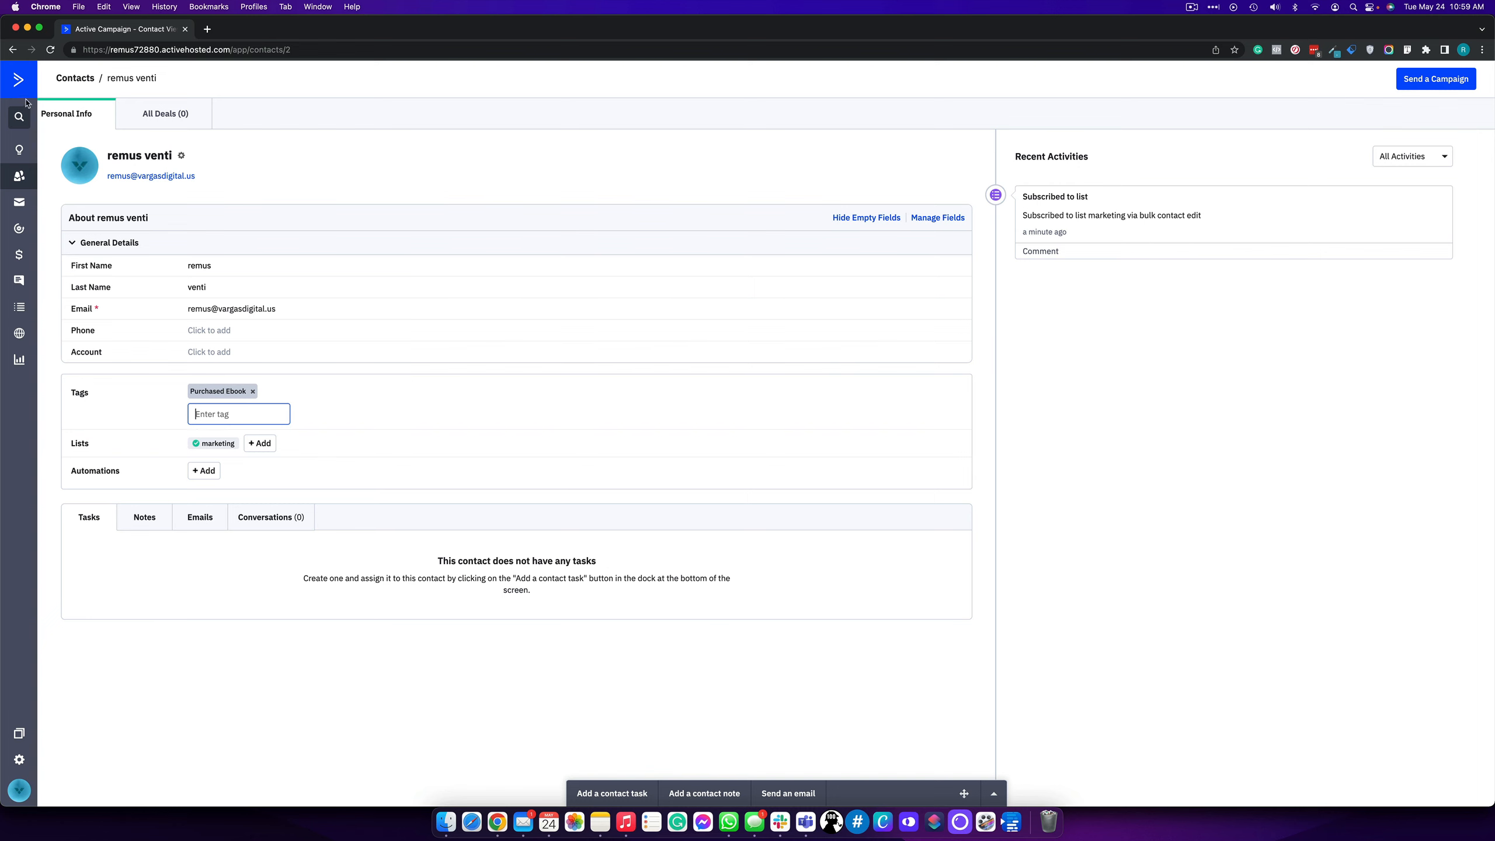
- Go back to Contacts and open the Advanced Search segment builder
{"action": "left_click", "coordinate": [26, 173]}
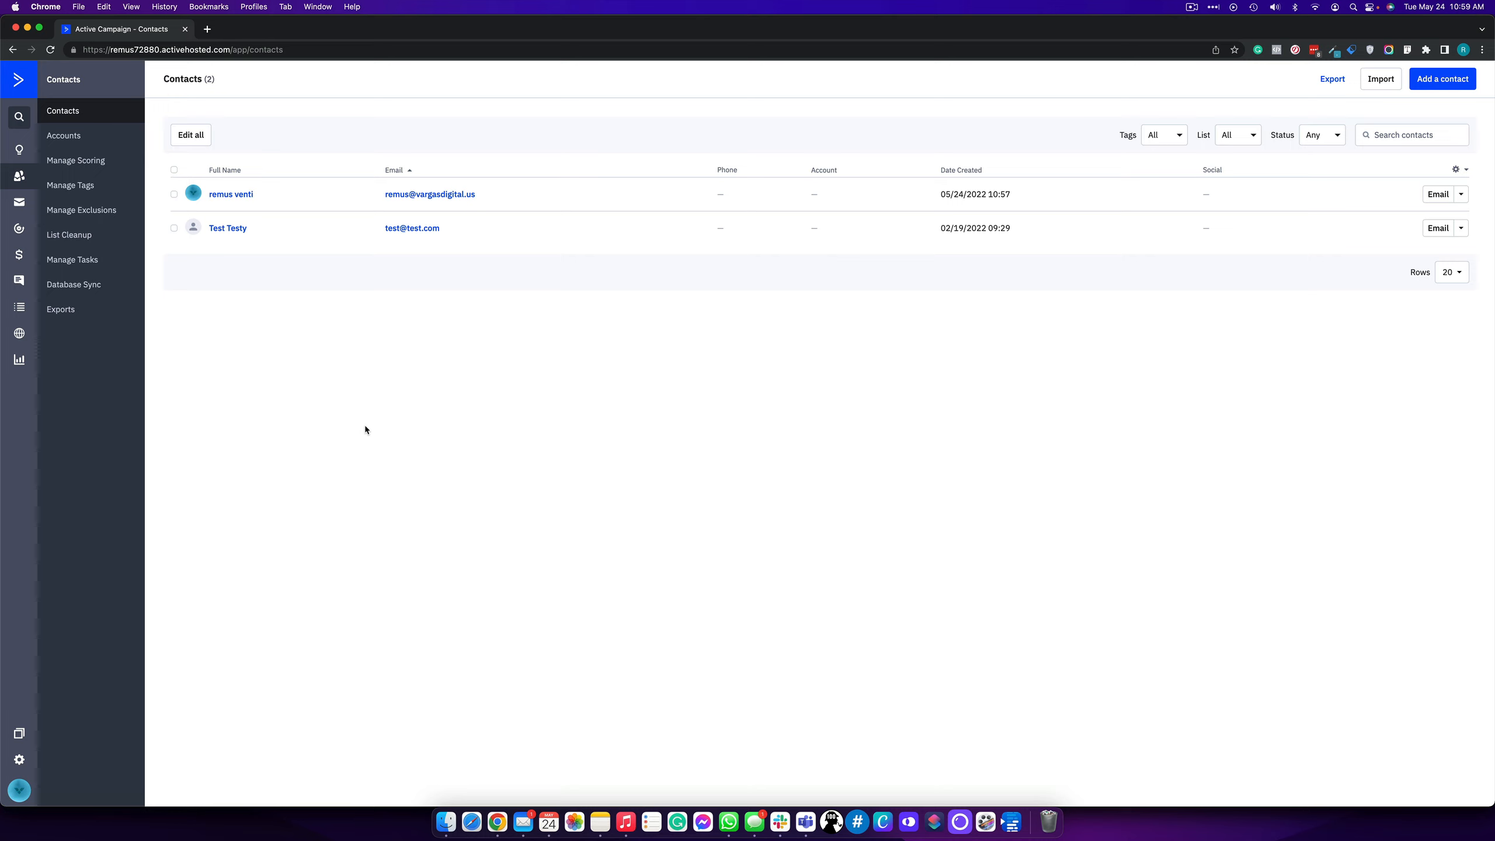
{"action": "left_click", "coordinate": [1399, 127]}
{"action": "left_click", "coordinate": [1444, 154]}
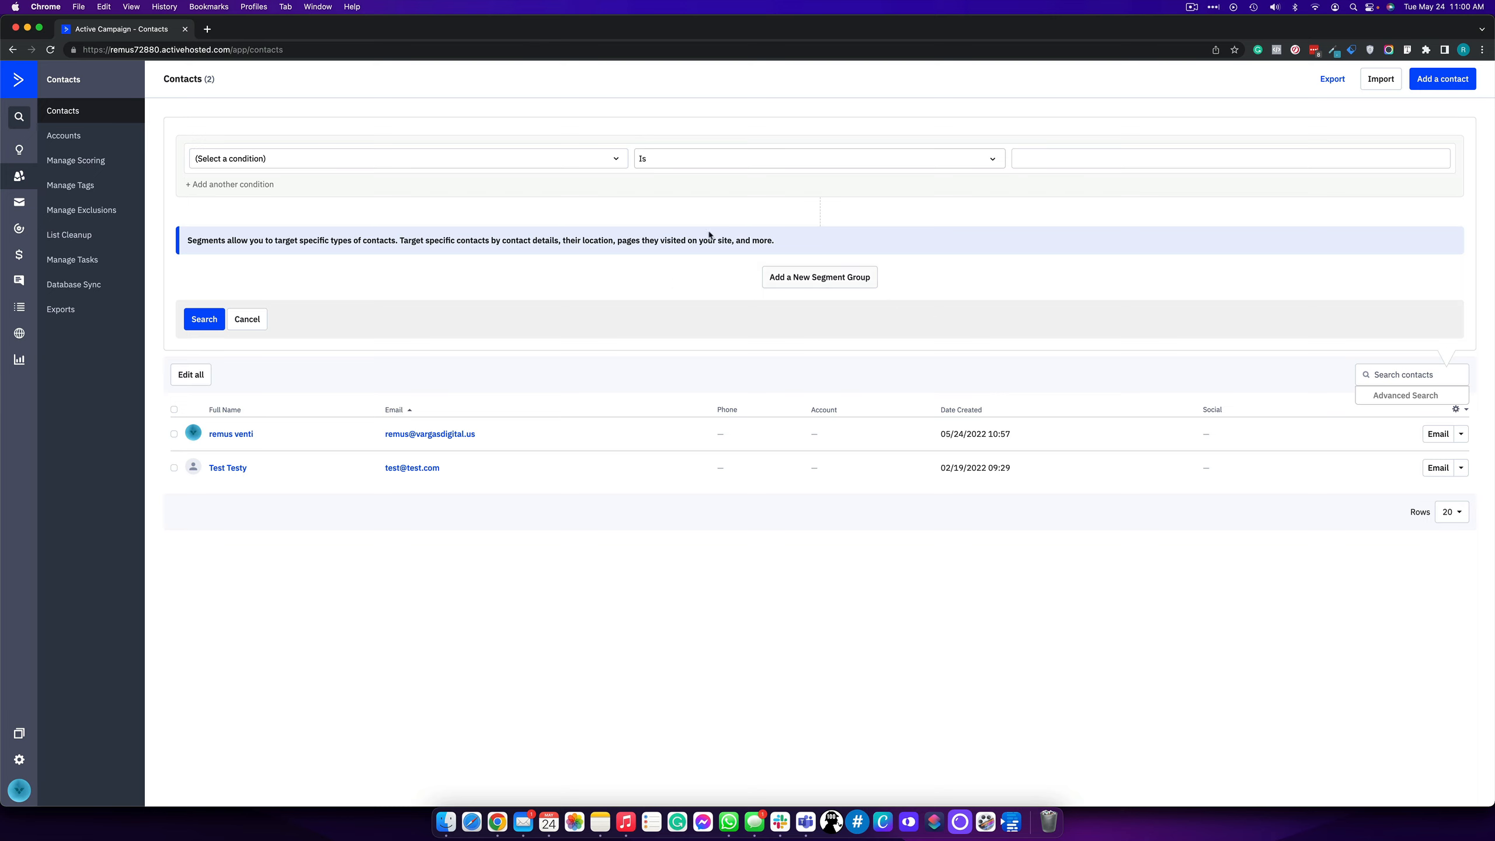
- Add a second condition group and set the first condition to Contact Details > Date Subscribed
{"action": "left_click", "coordinate": [813, 288]}
{"action": "left_click", "coordinate": [813, 288]}
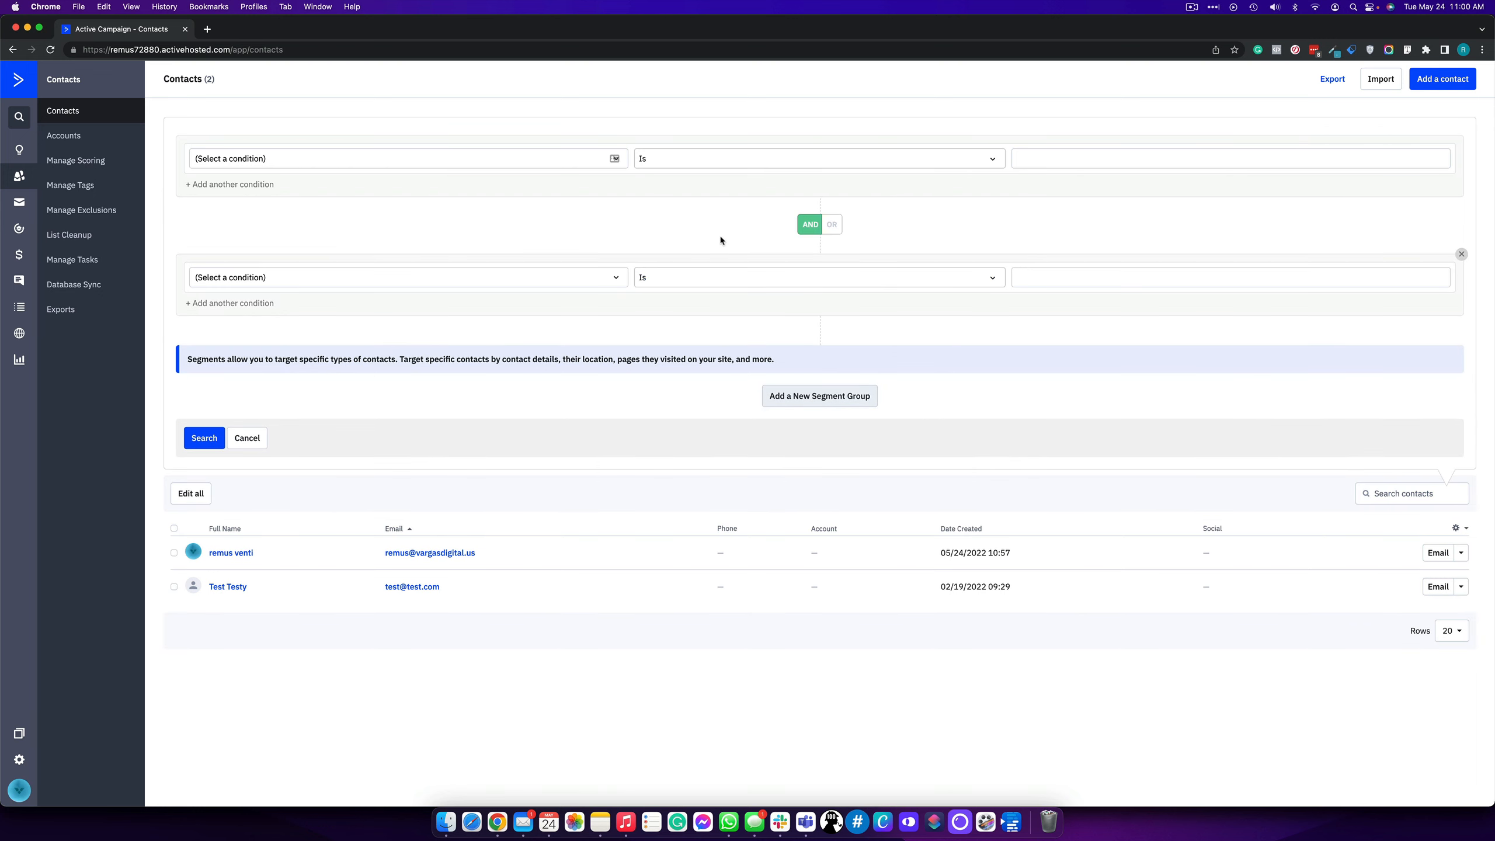
{"action": "left_click", "coordinate": [833, 226]}
{"action": "left_click", "coordinate": [331, 158]}
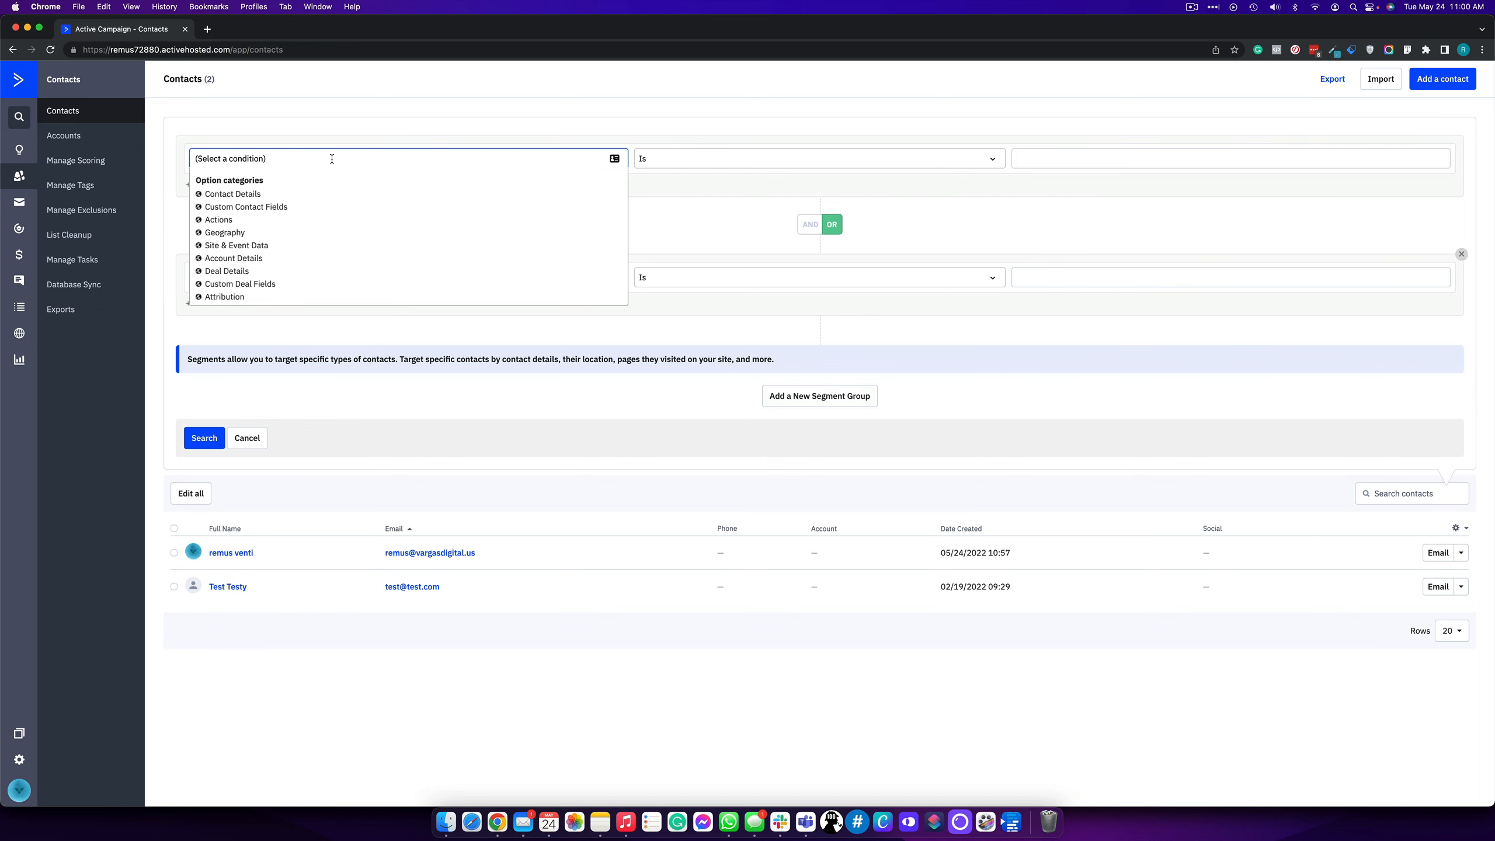
{"action": "left_click", "coordinate": [253, 195]}
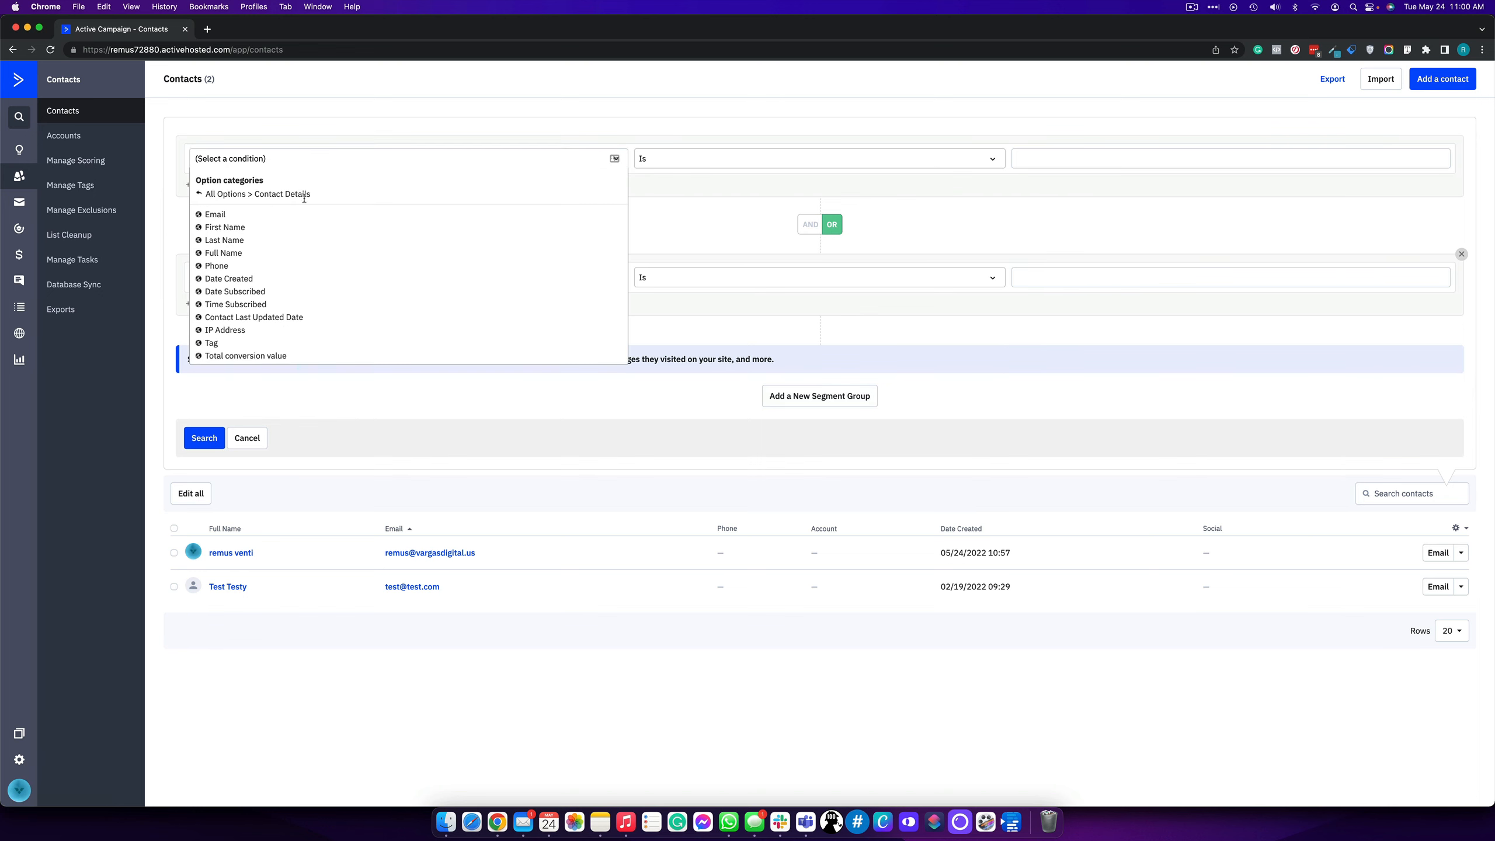
{"action": "left_click", "coordinate": [245, 292]}
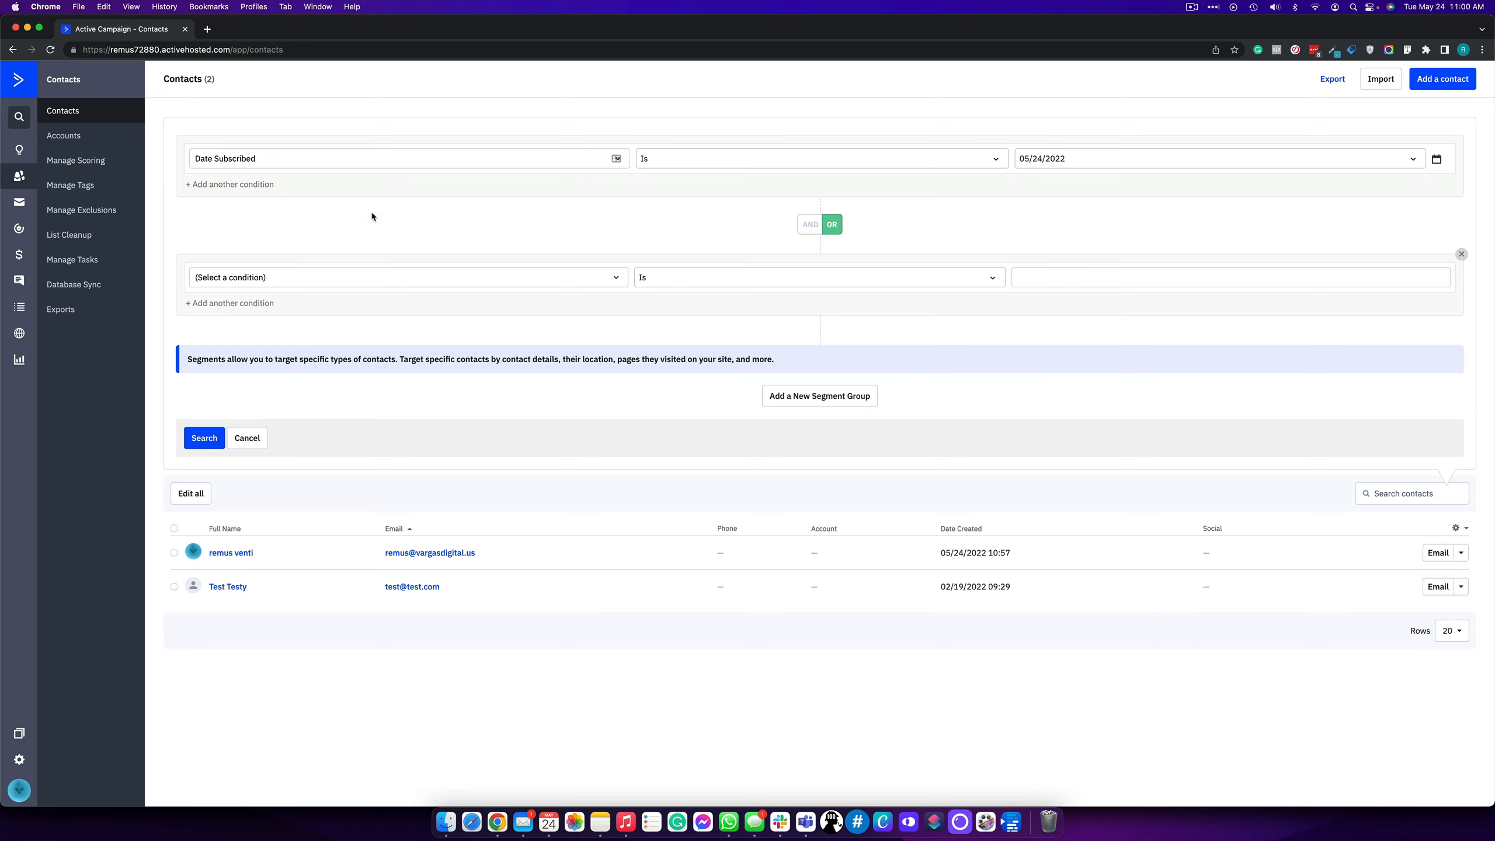
- Join the groups with AND and set the second condition to Tag exists 'Purchased Ebook'
{"action": "left_click", "coordinate": [826, 226]}
{"action": "left_click", "coordinate": [294, 274]}
{"action": "type", "text": "tag"}
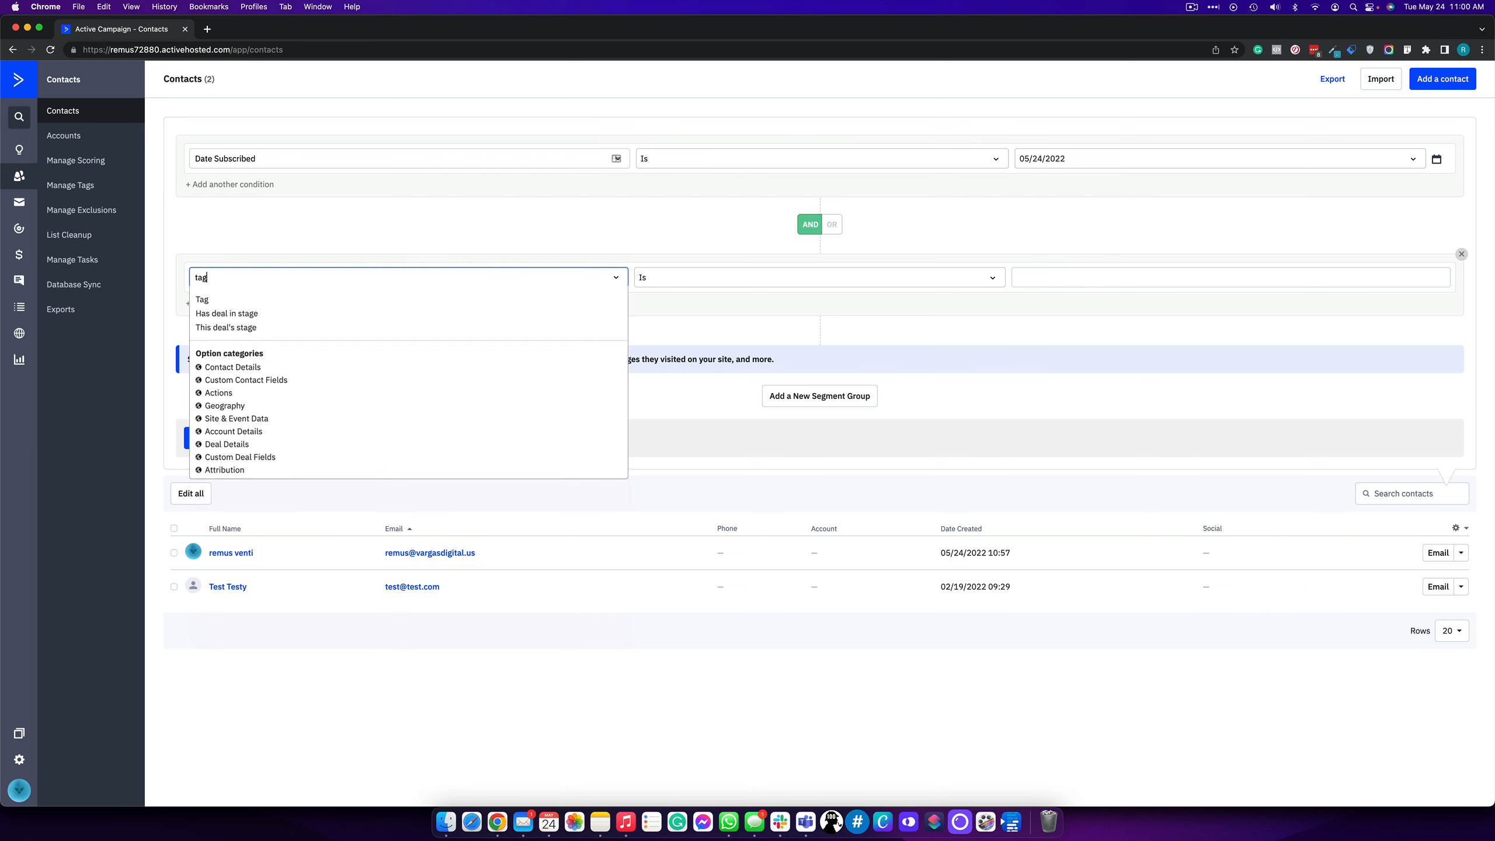
{"action": "left_click", "coordinate": [282, 298]}
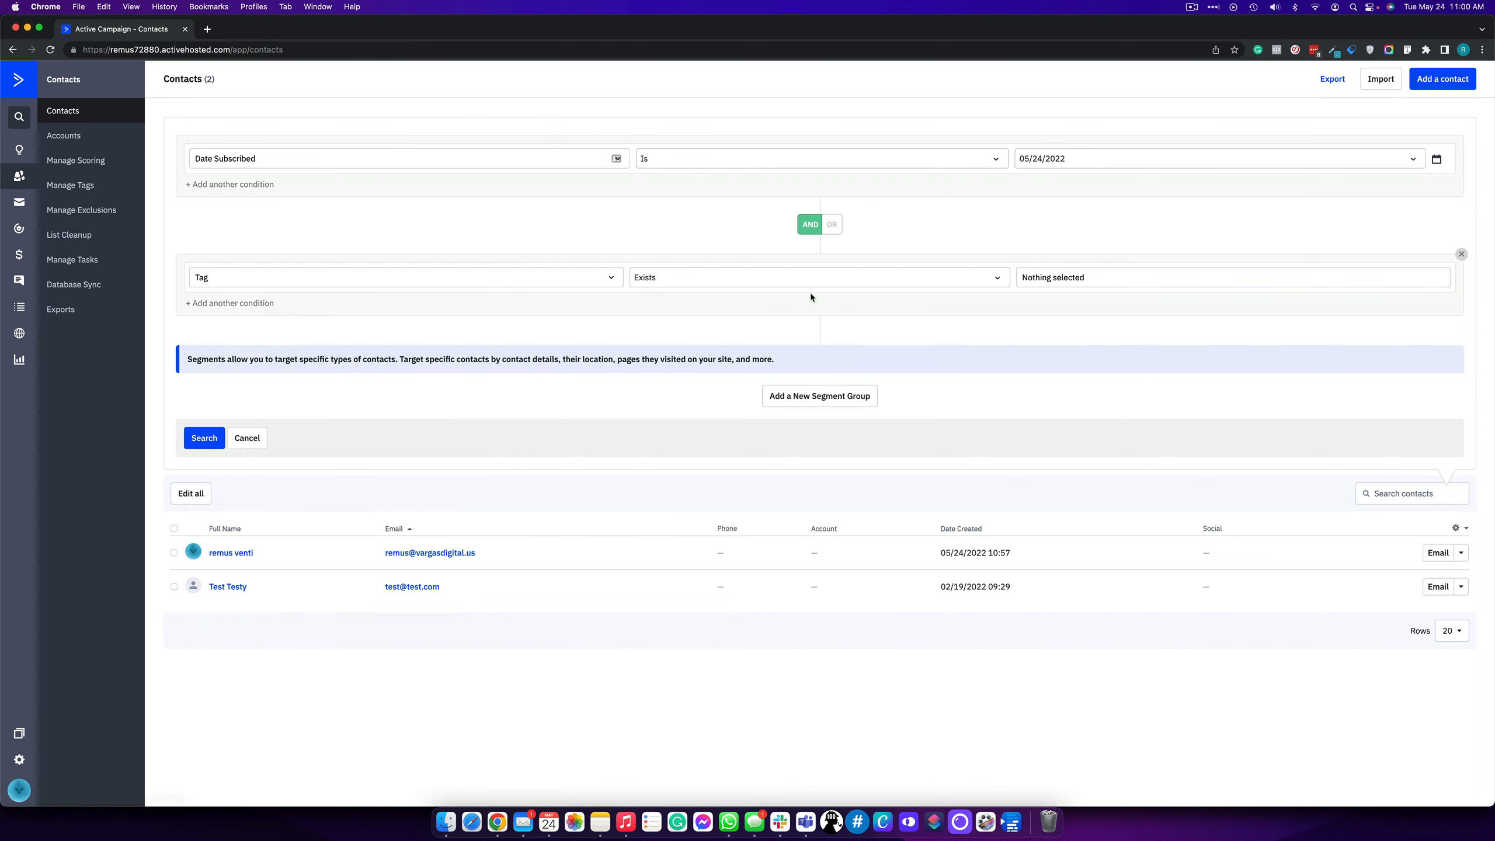
{"action": "left_click", "coordinate": [1065, 278]}
{"action": "left_click", "coordinate": [1063, 298]}
- Delete the extra empty third condition group
{"action": "left_click", "coordinate": [800, 405]}
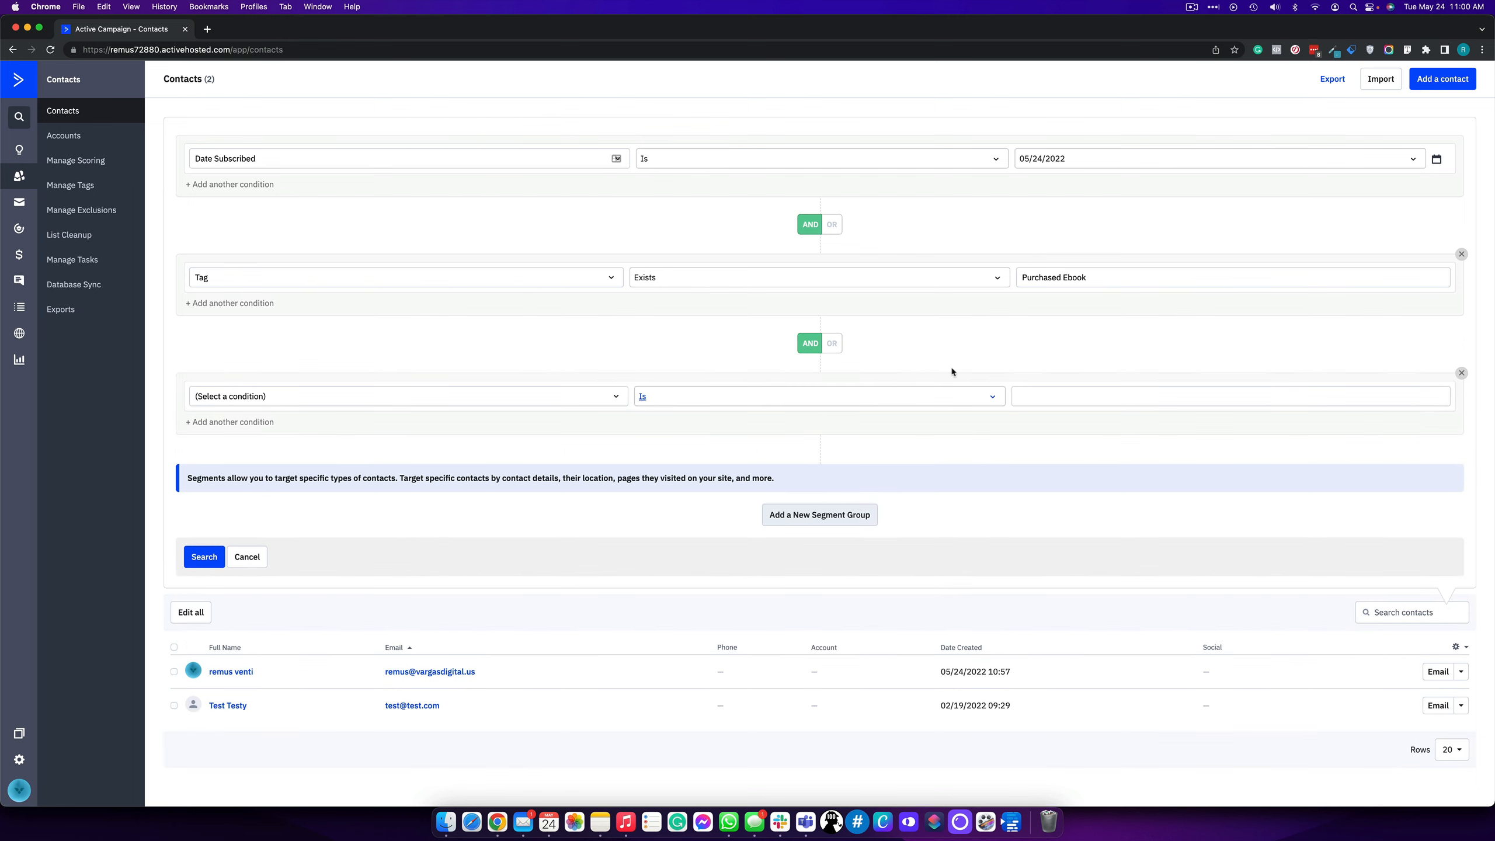
{"action": "left_click", "coordinate": [1462, 373]}
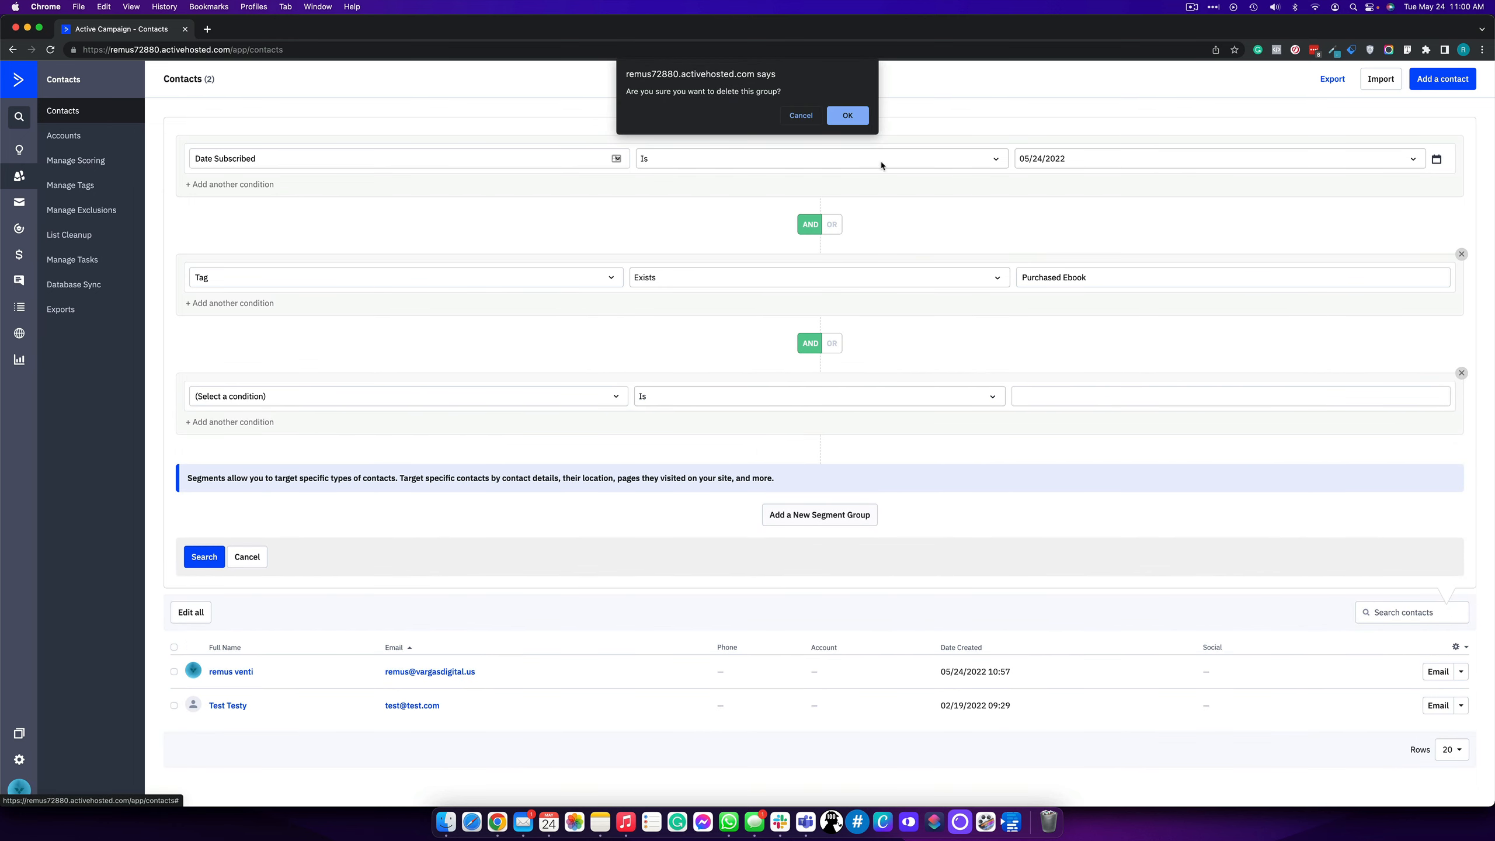
{"action": "left_click", "coordinate": [839, 114]}
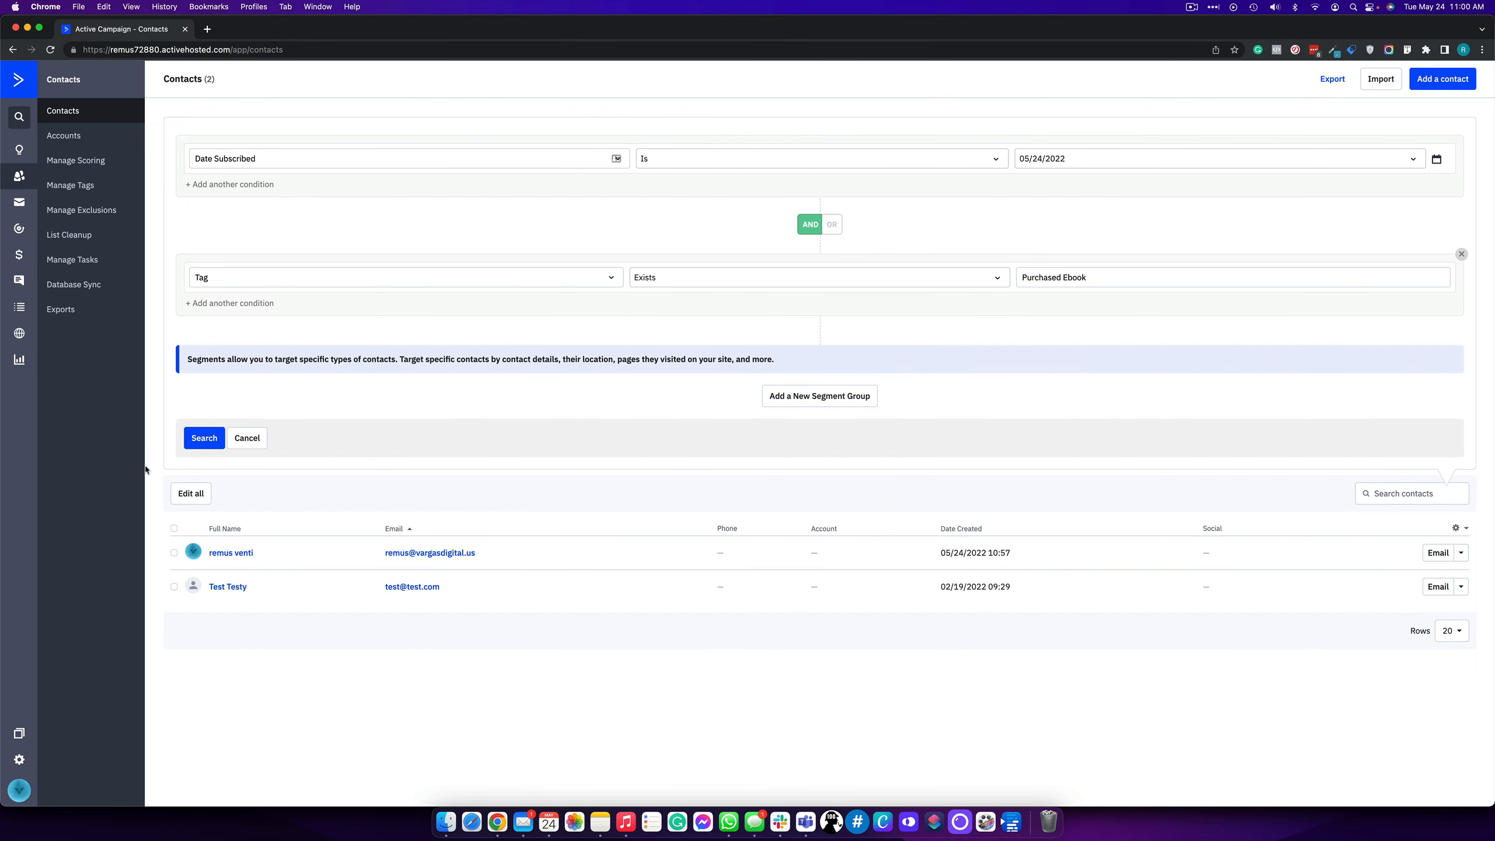
- Run the date-and-tag segment search, confirm the single matching contact, and return to Lists
{"action": "left_click", "coordinate": [196, 443]}
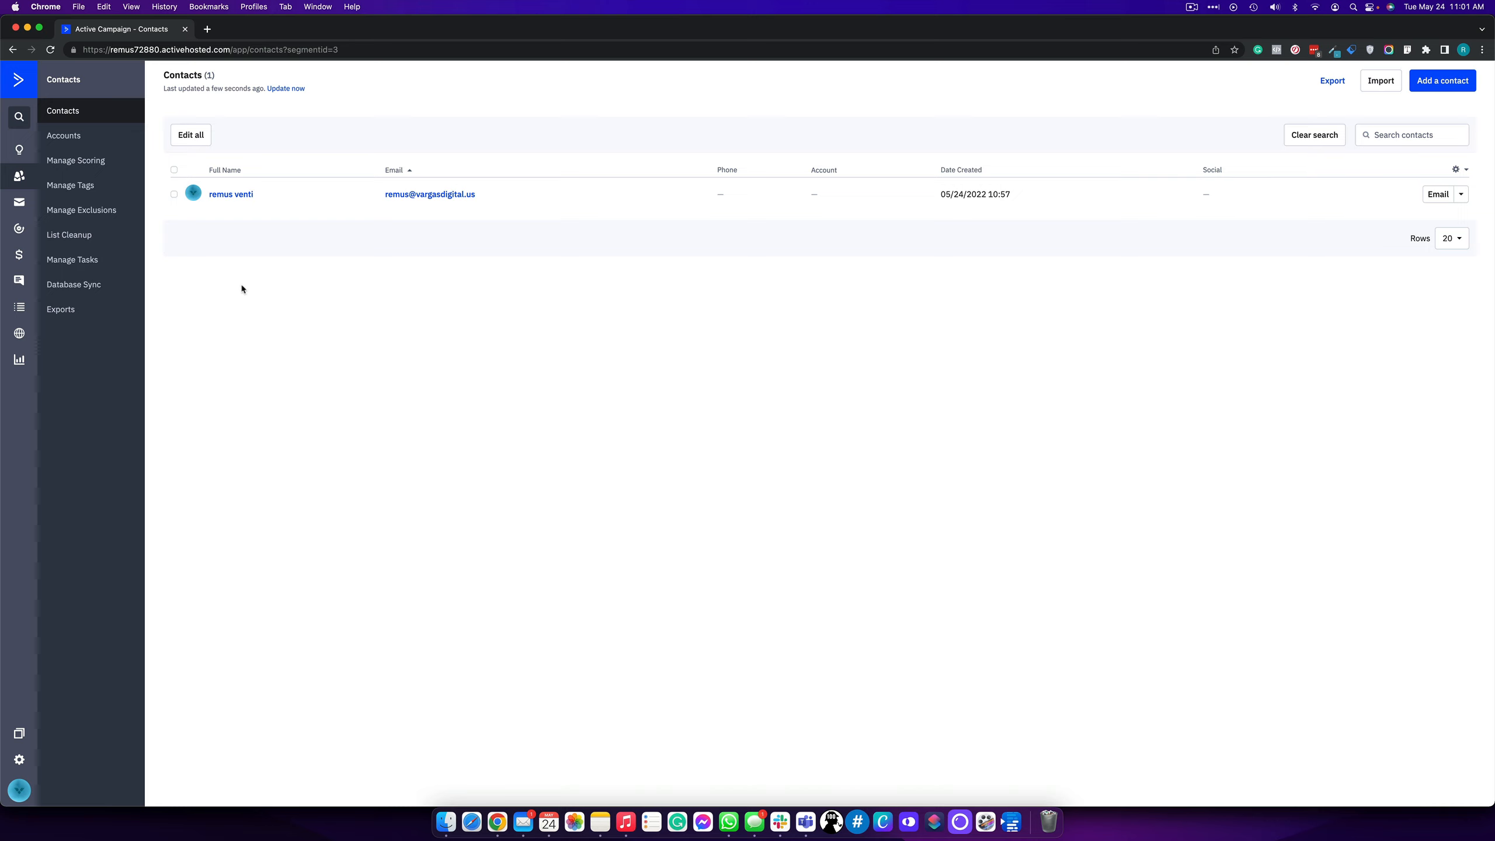
{"action": "left_click", "coordinate": [10, 317]}
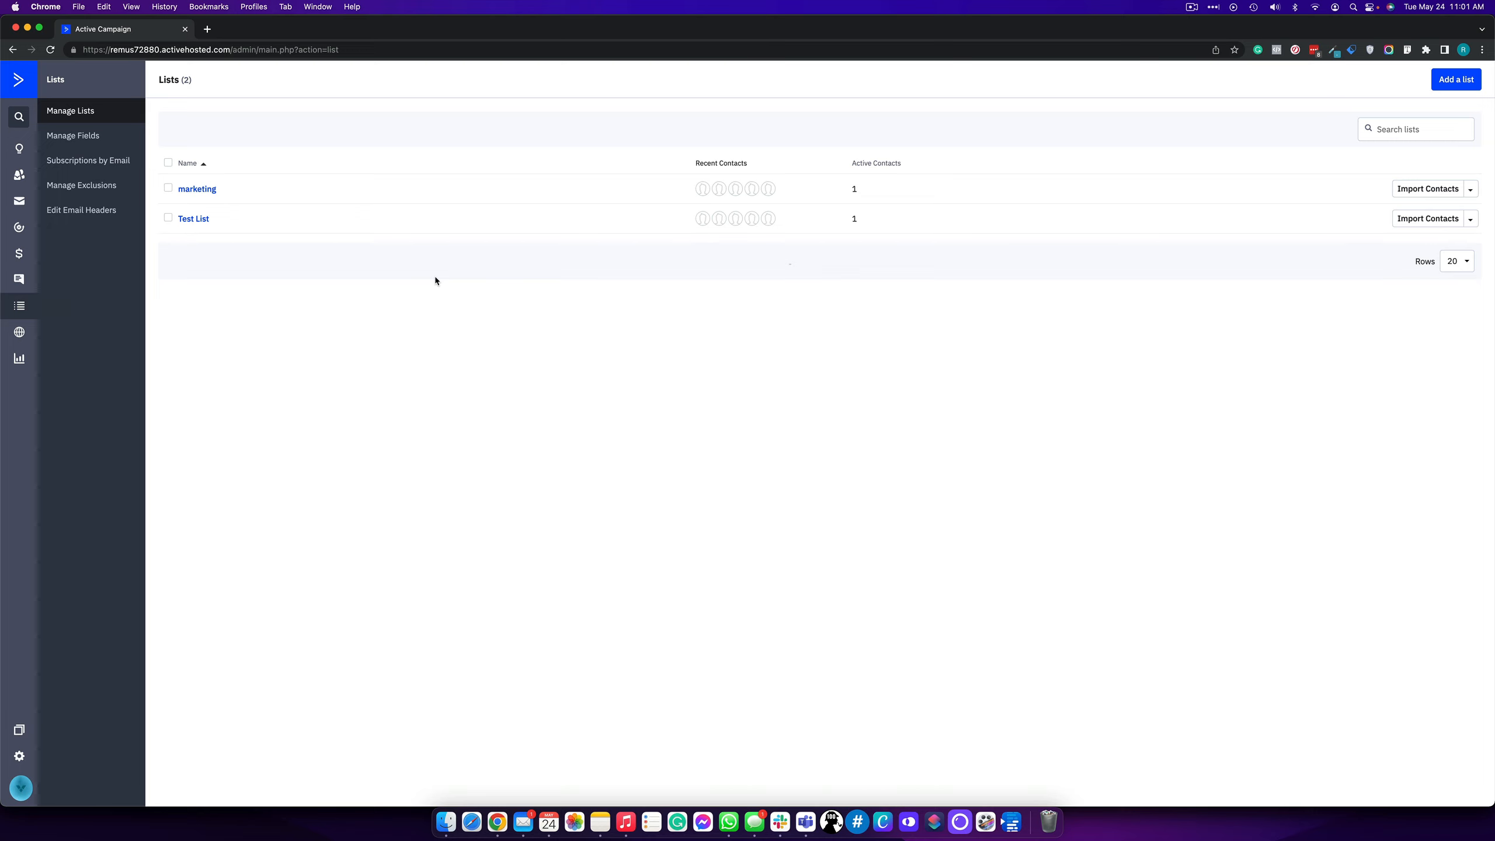
{"action": "left_click", "coordinate": [1192, 7]}
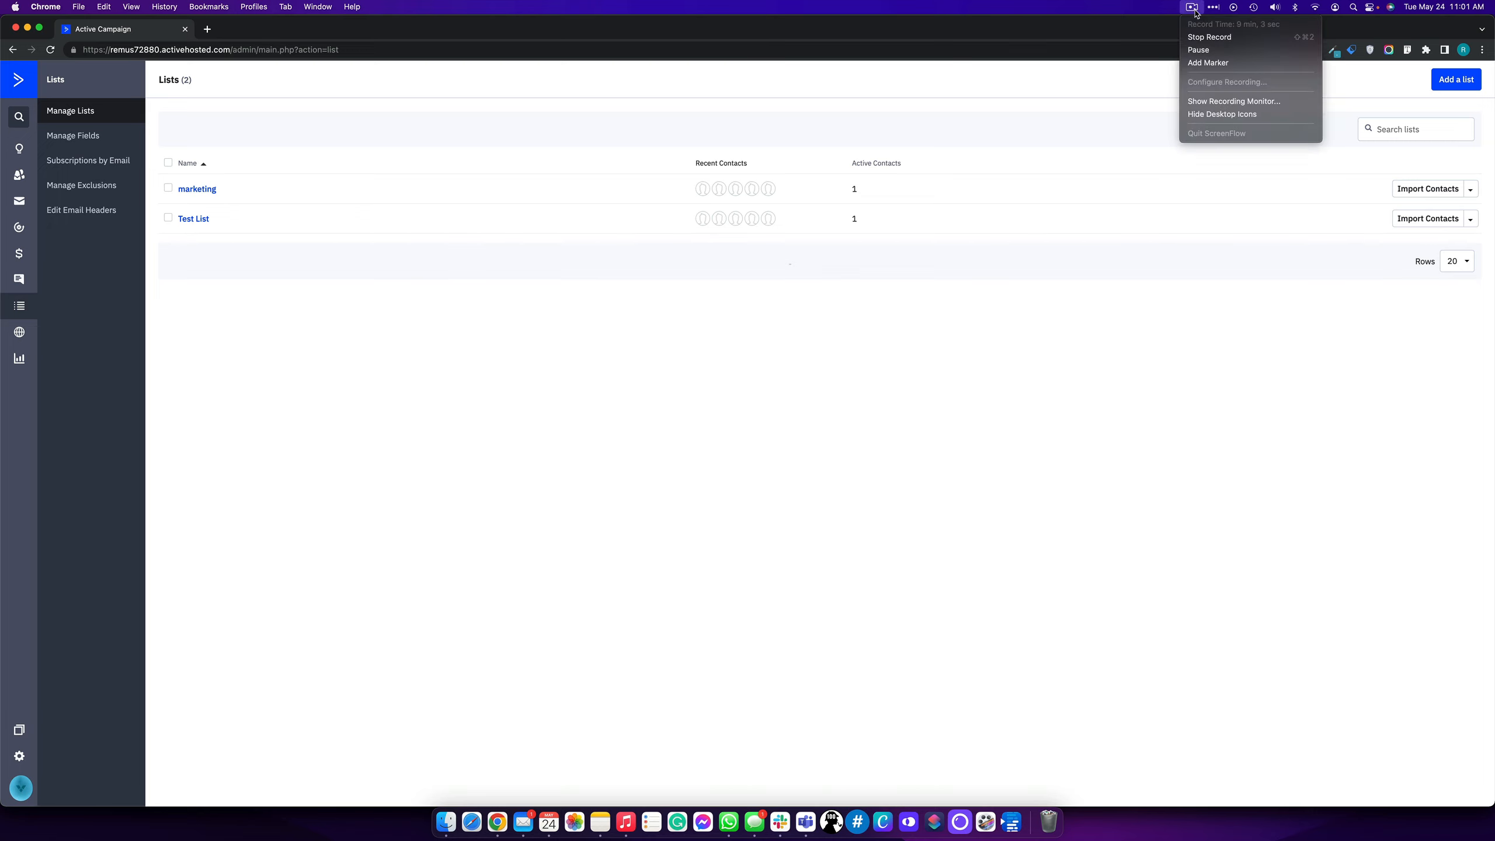